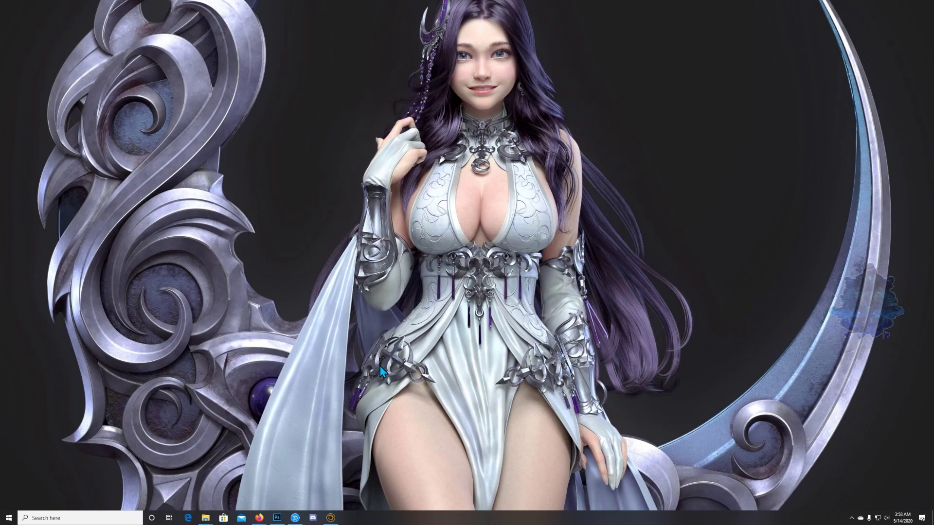
Switch to Firefox and read the PSX-Place article on emukidid's N64 emulator proof-of-concept port for PS3.
mouse_move(259, 518)
click(339, 485)
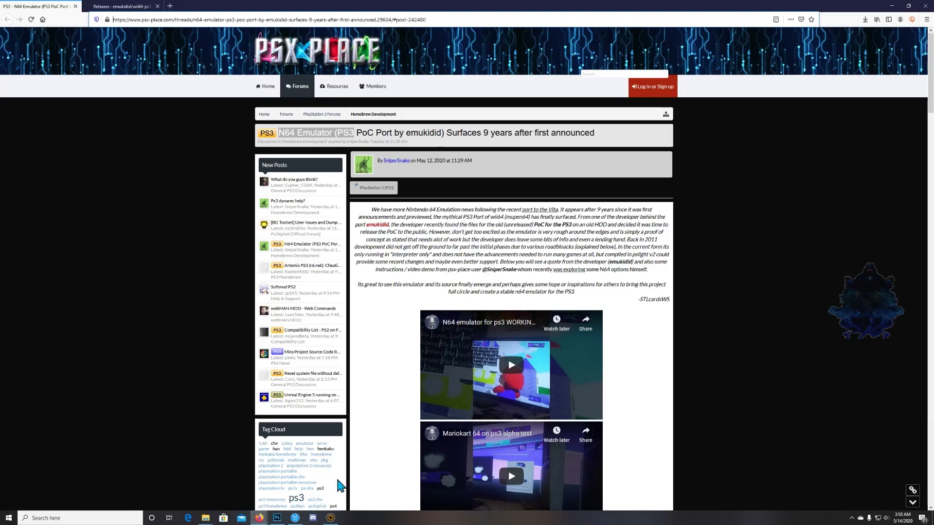
scroll(428, 321, down, 3)
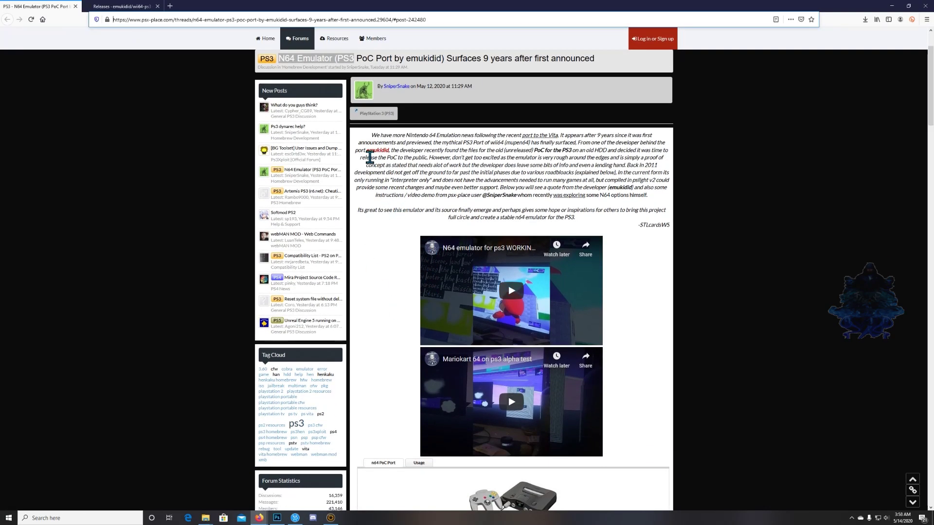
drag(381, 144, 476, 173)
click(411, 216)
scroll(384, 301, up, 3)
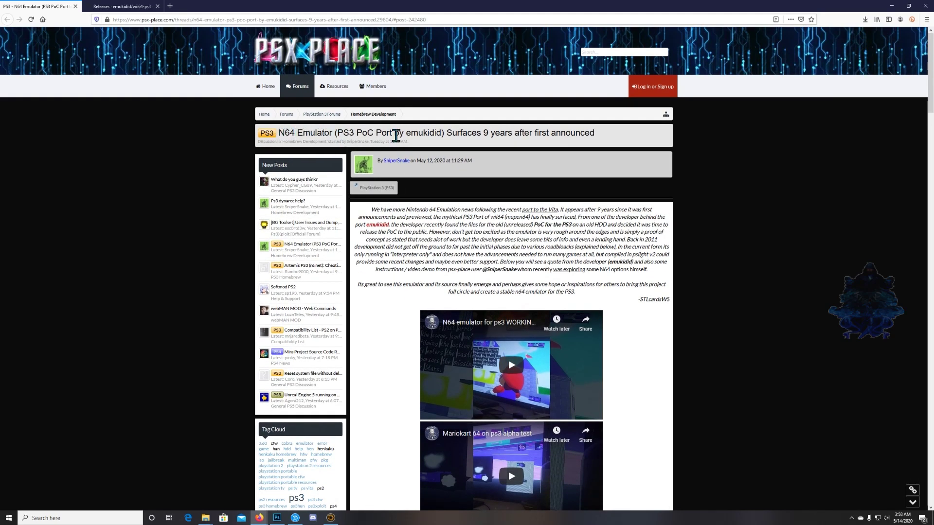
drag(404, 132, 436, 134)
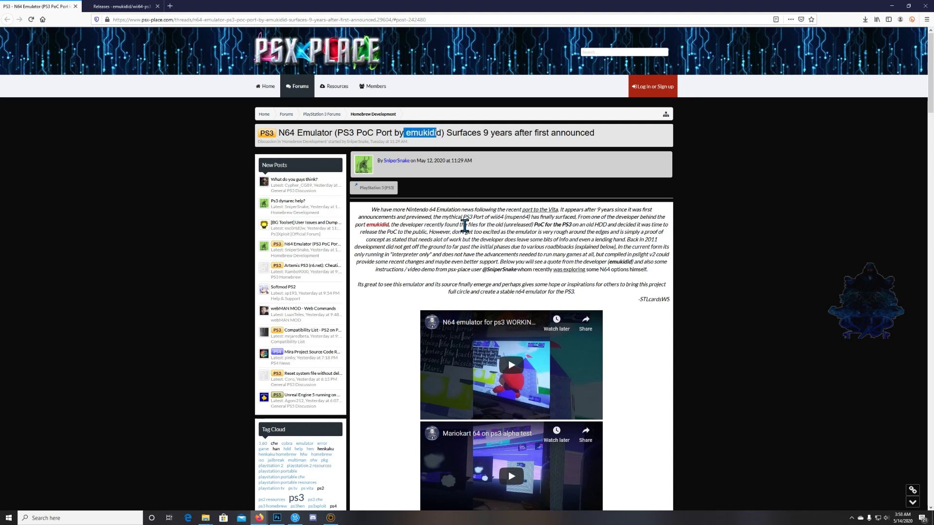
click(448, 256)
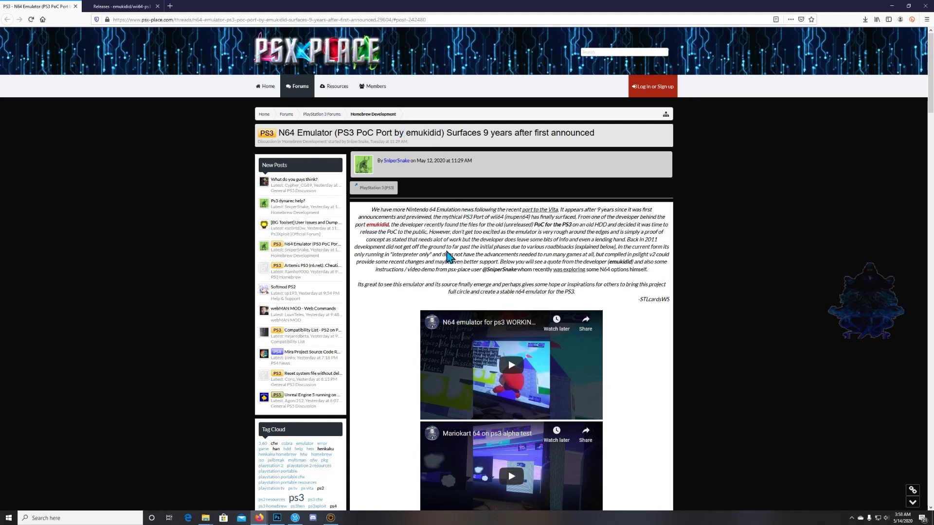
drag(457, 133, 520, 133)
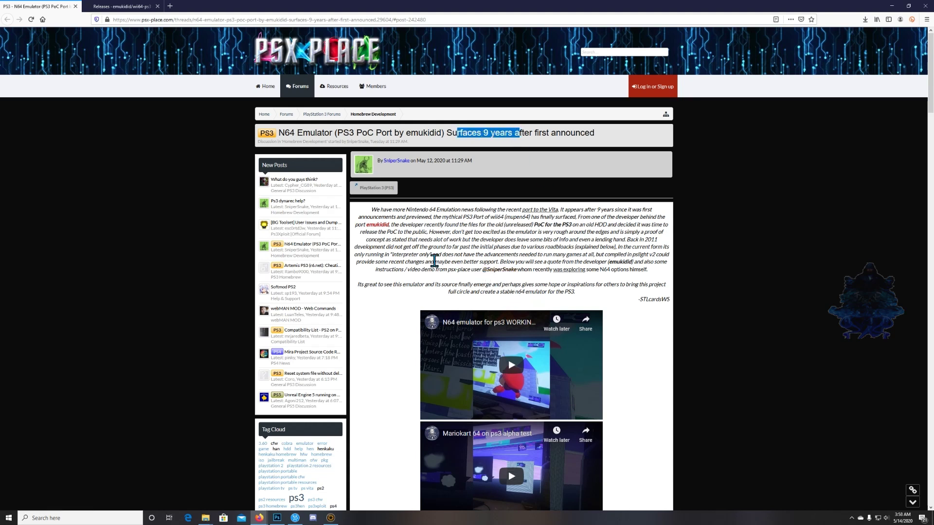
scroll(404, 291, down, 5)
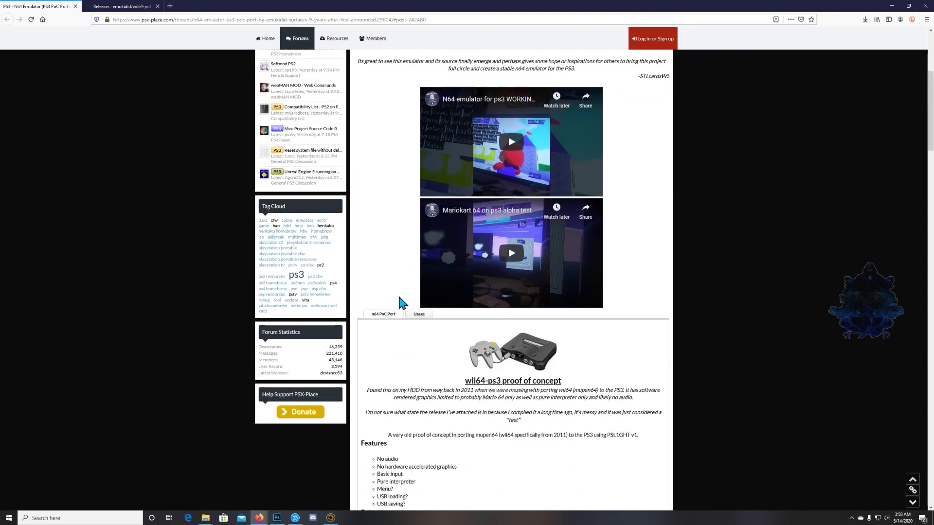
scroll(398, 297, up, 3)
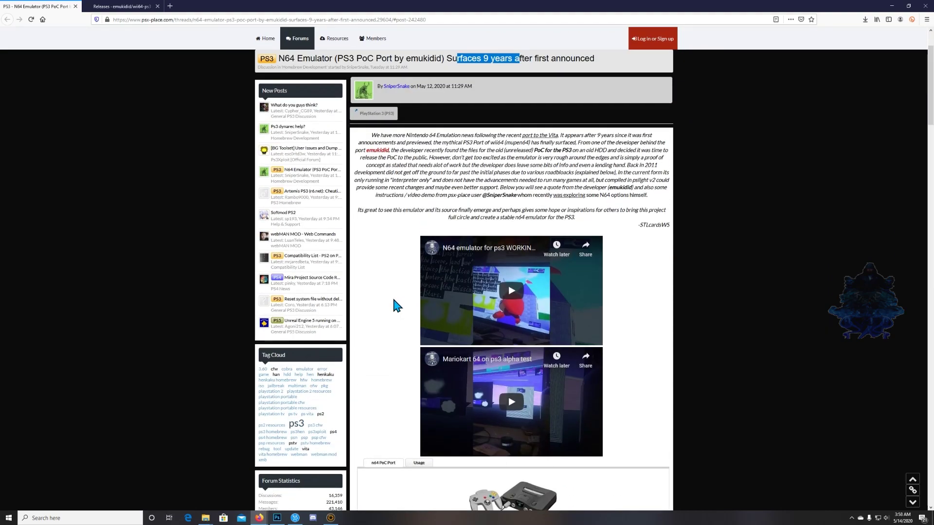
scroll(394, 300, down, 4)
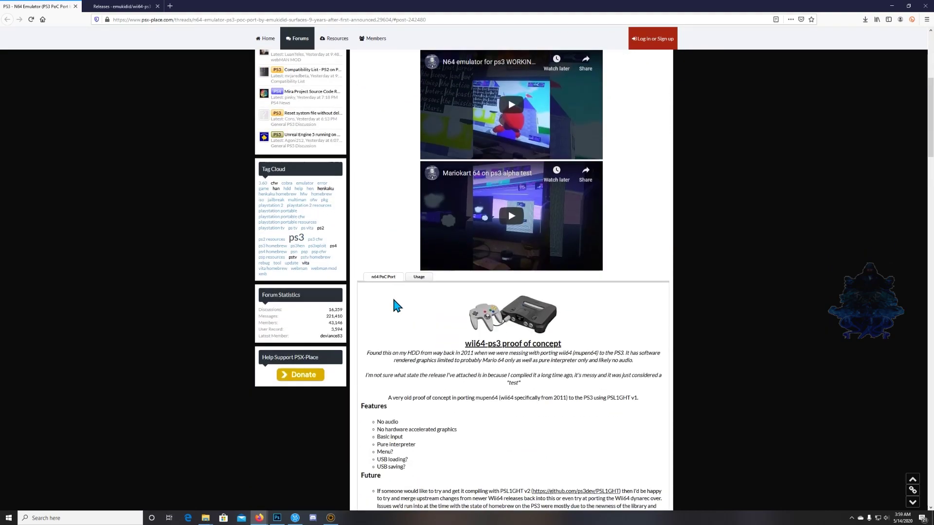
Open the wii64-ps3 GitHub releases page from the article's download link.
scroll(393, 299, down, 2)
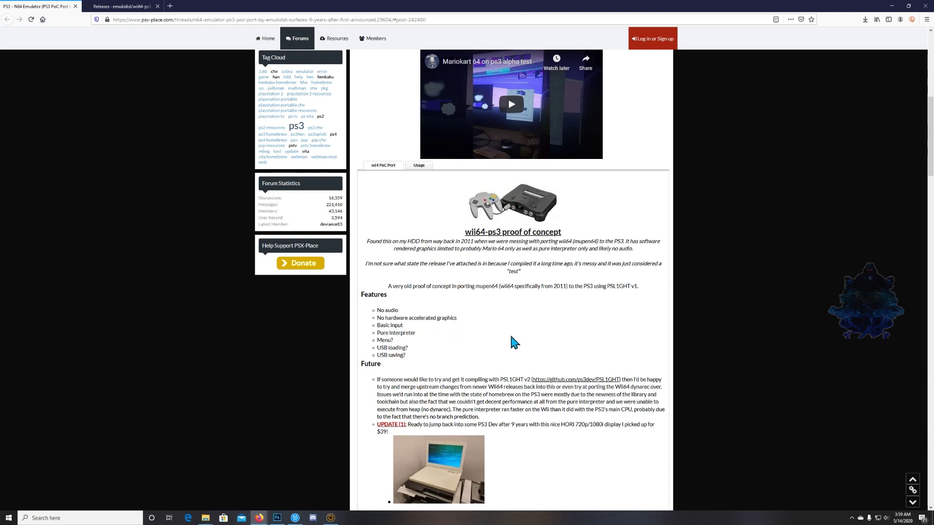
scroll(509, 335, down, 3)
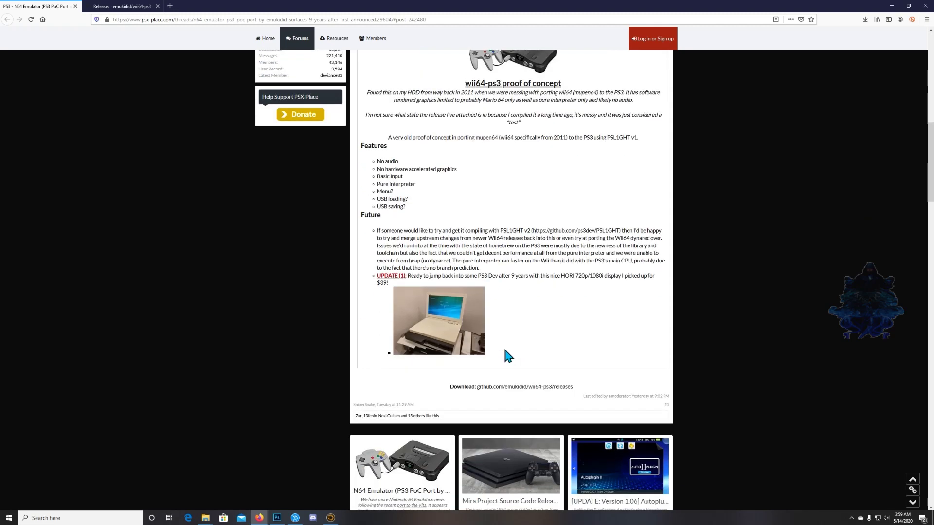
click(535, 388)
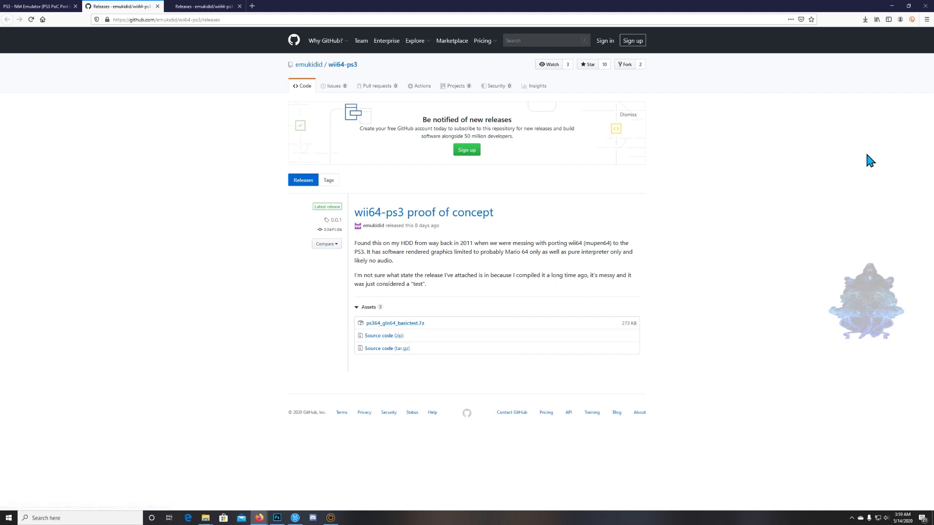
Switch to File Explorer and extract the ps364_gln64_basictest.7z archive into its current folder.
click(892, 6)
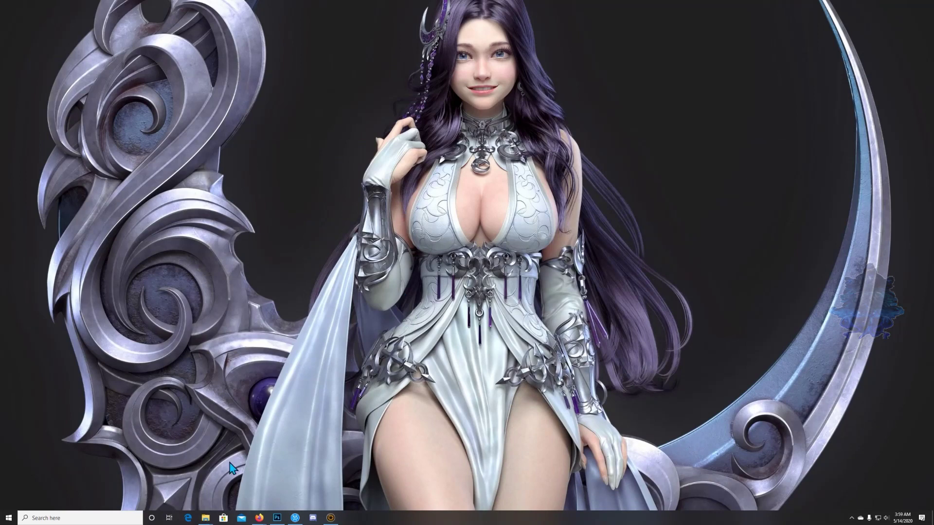
mouse_move(210, 517)
click(236, 503)
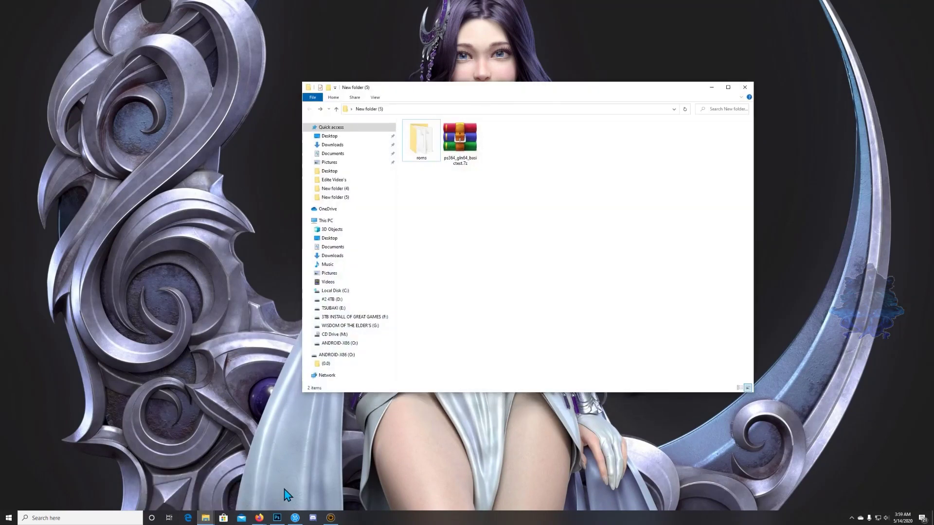
click(475, 161)
right_click(459, 144)
key(Escape)
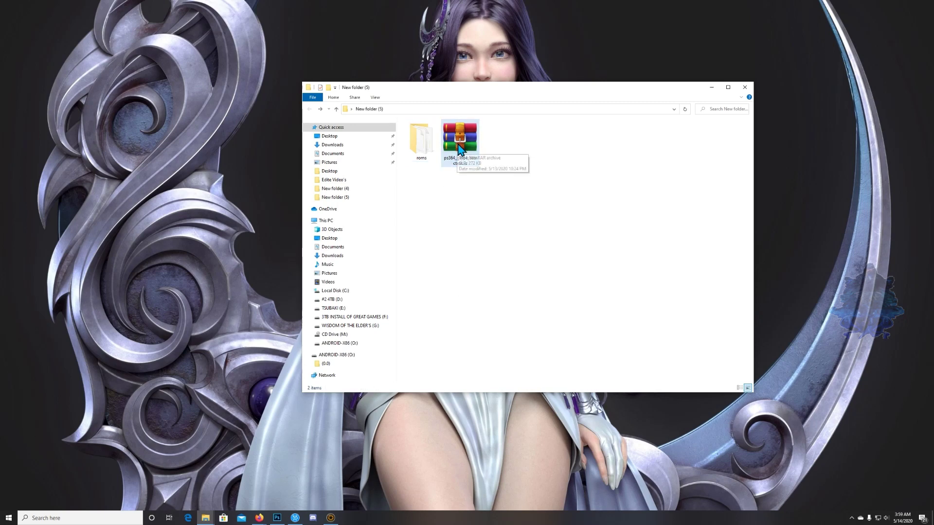
right_click(459, 145)
click(486, 180)
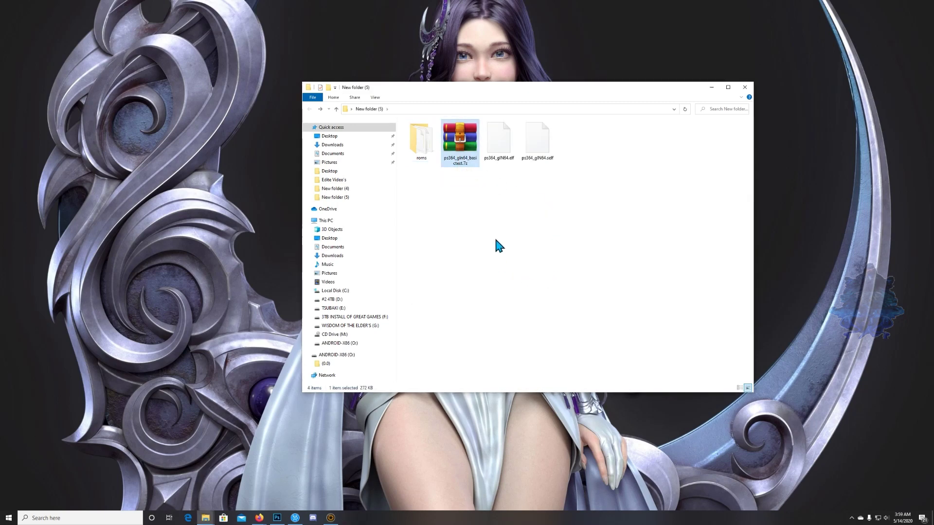
drag(490, 175, 575, 200)
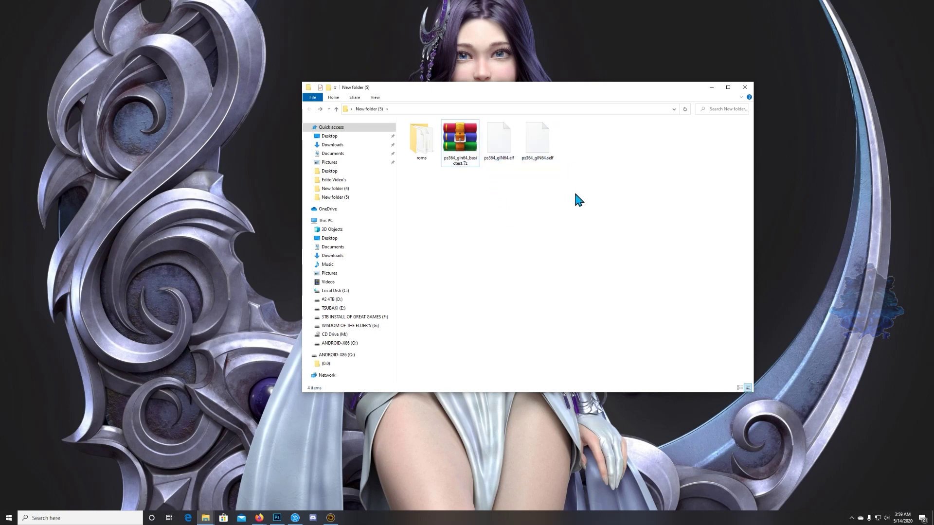
drag(504, 174, 445, 197)
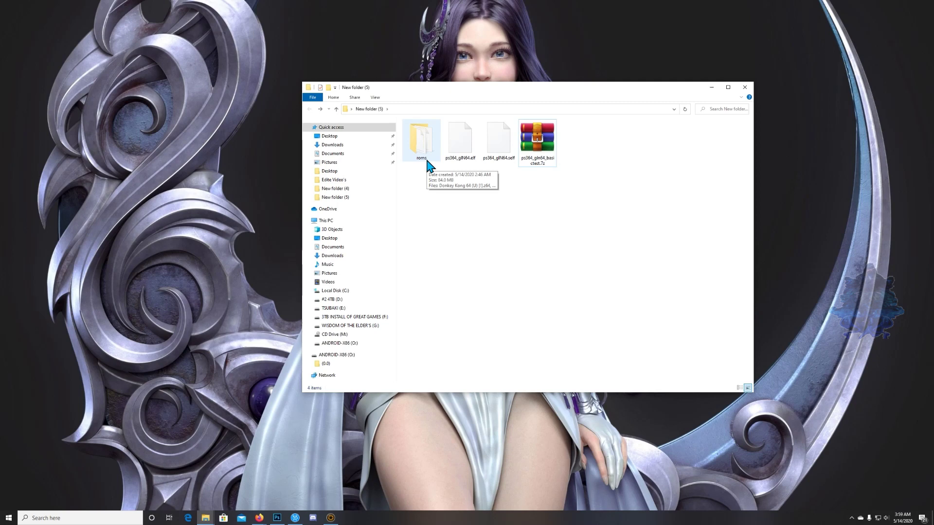
Create a new folder named wii64 beside the extracted files.
right_click(483, 267)
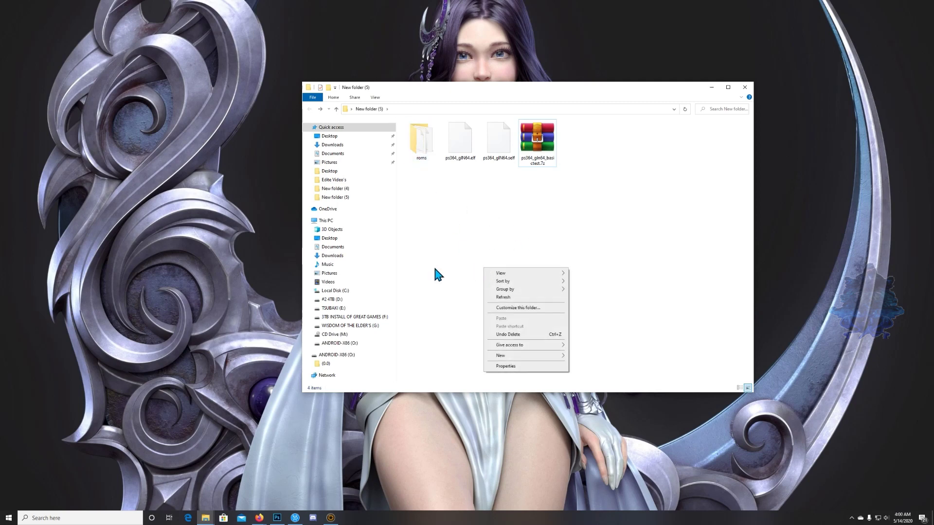
mouse_move(508, 356)
click(584, 357)
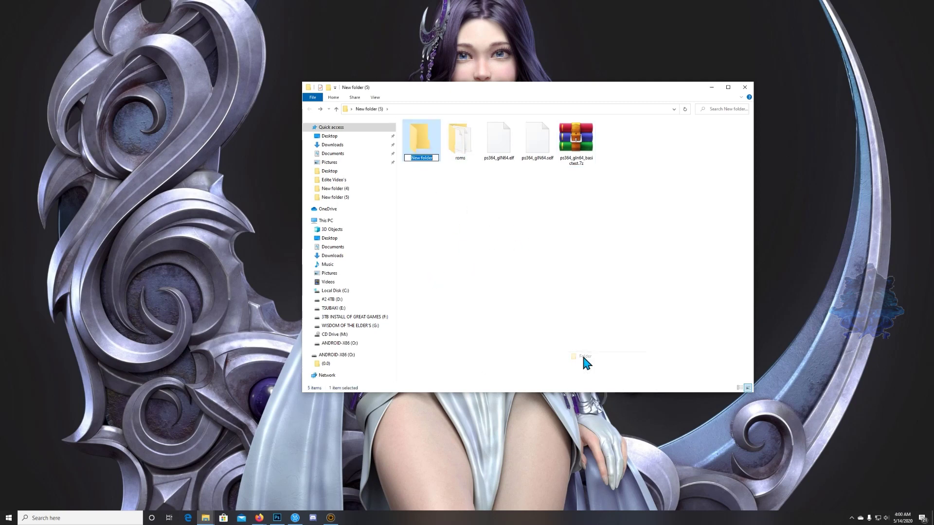
text(wii64)
click(479, 260)
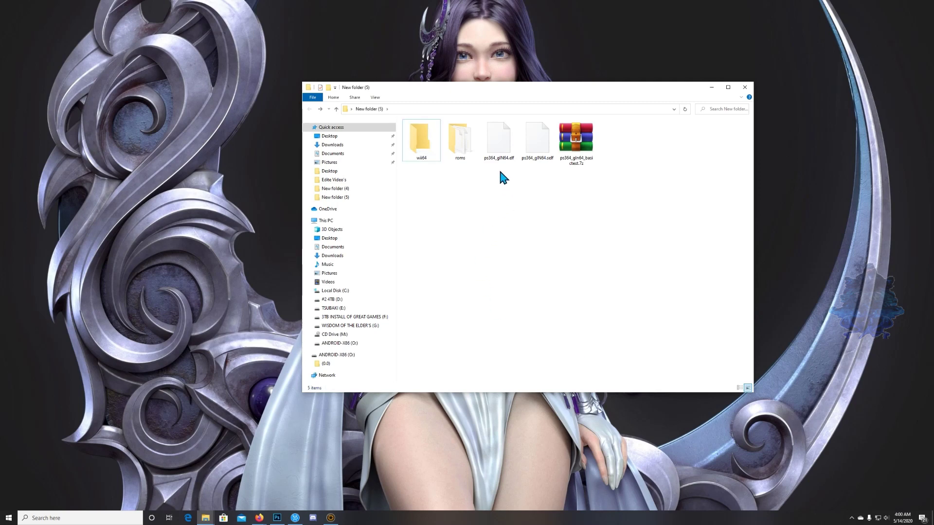
Move ps364_glN64.elf and ps364_glN64.self into the wii64 folder and check its contents.
drag(501, 177, 421, 142)
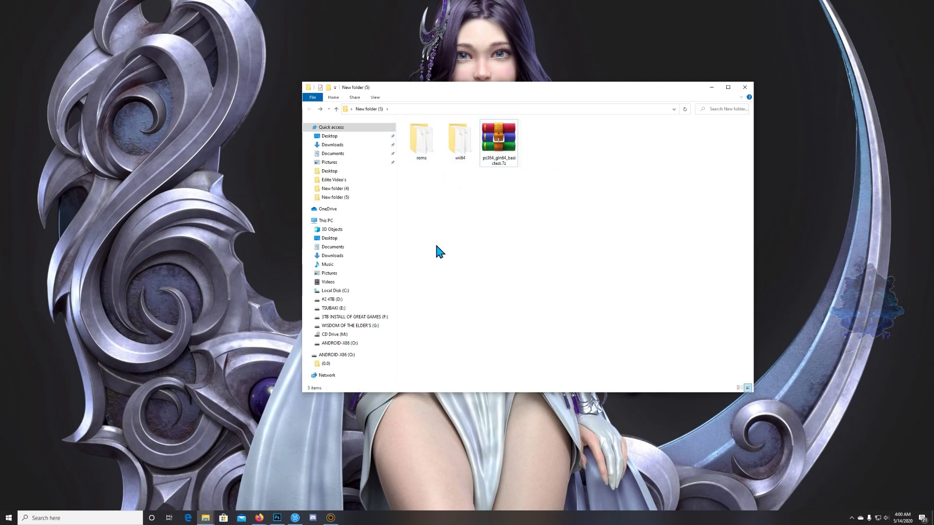
mouse_move(464, 168)
double_click(459, 137)
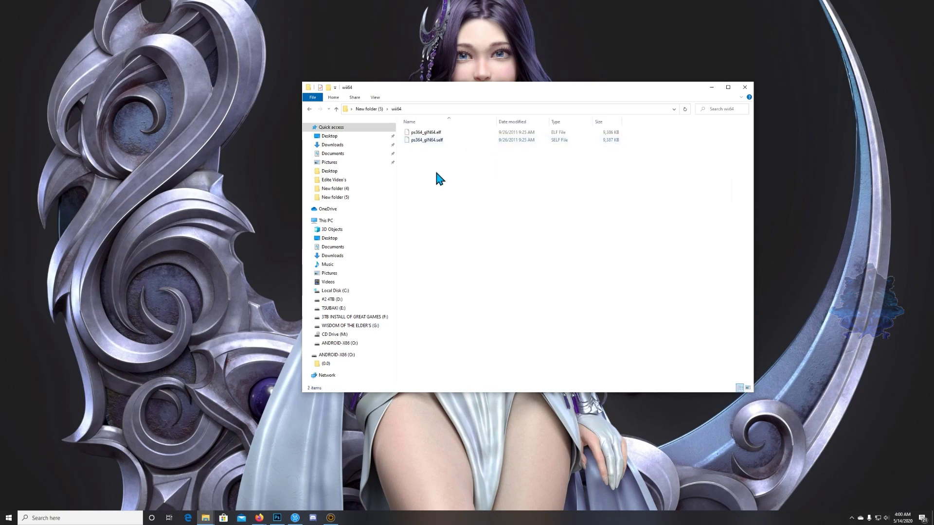
drag(440, 148, 430, 129)
click(310, 110)
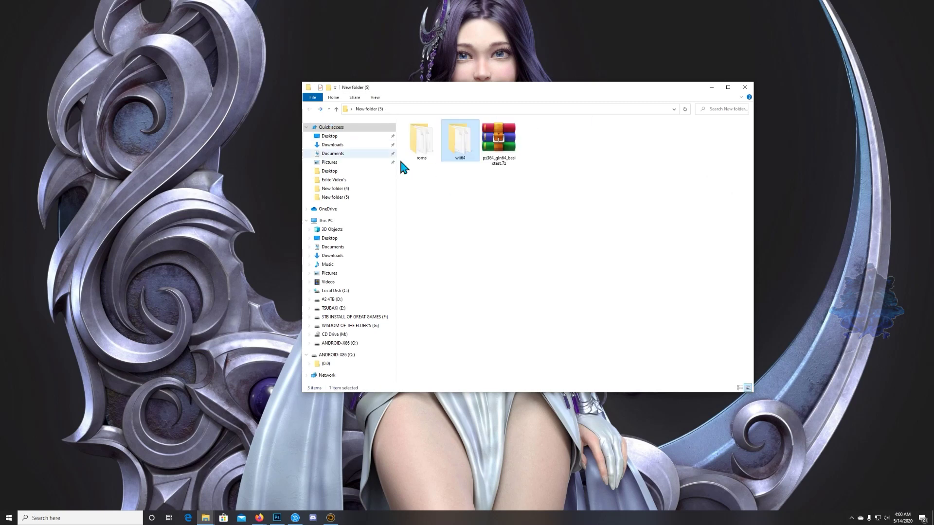
Check the contents of the roms folder and move that folder into wii64.
click(426, 161)
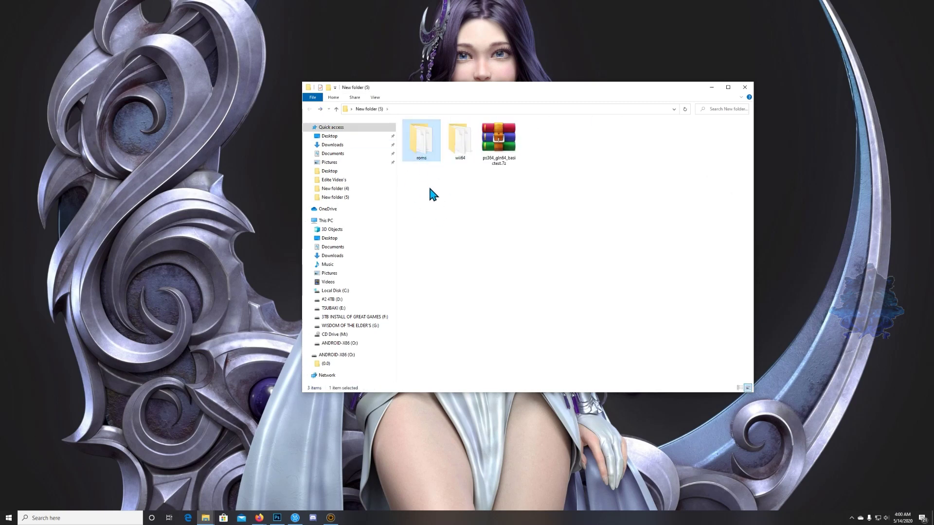
double_click(419, 141)
drag(436, 187, 462, 182)
click(309, 109)
drag(428, 152, 462, 155)
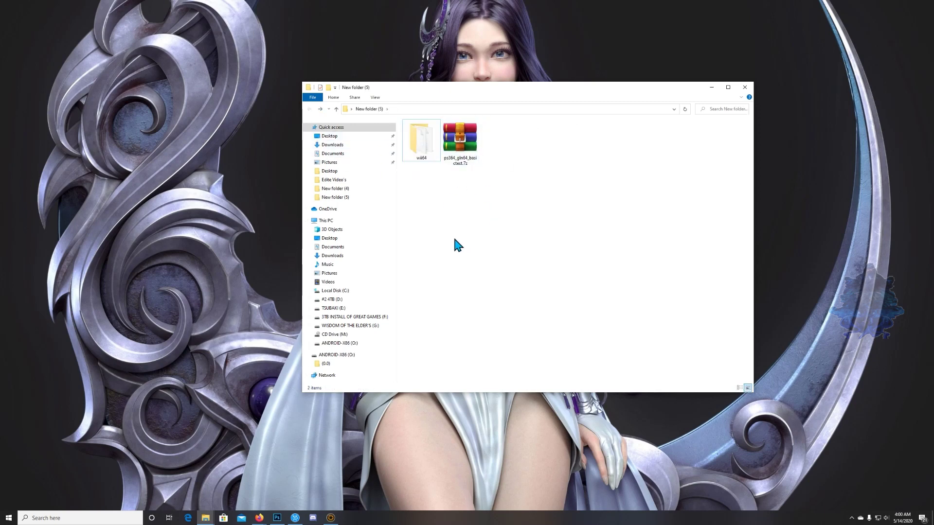
Review the files inside the wii64 folder and copy the whole folder.
double_click(421, 143)
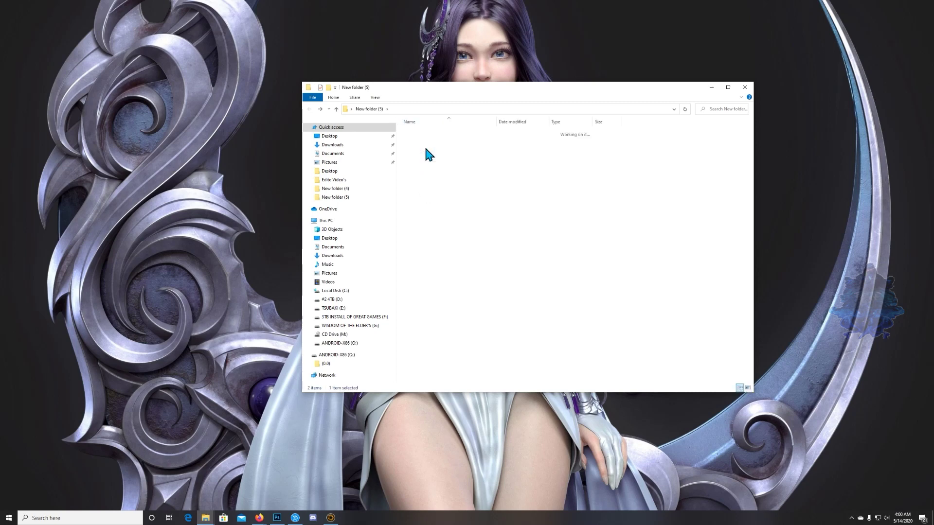
click(309, 108)
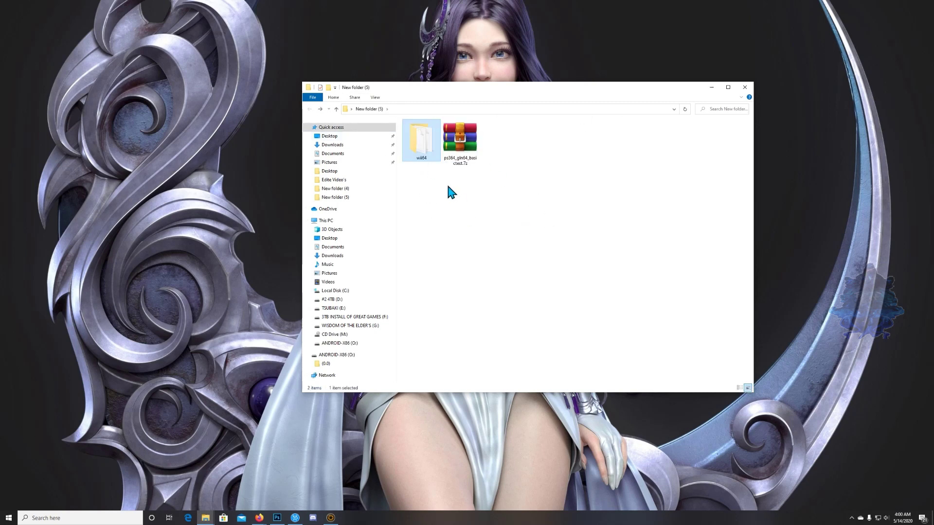
double_click(419, 151)
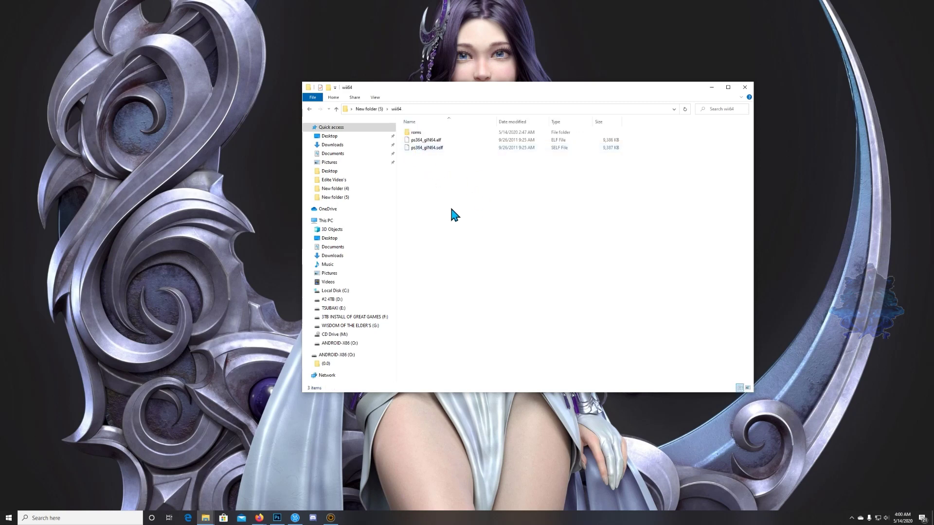
click(309, 109)
right_click(416, 142)
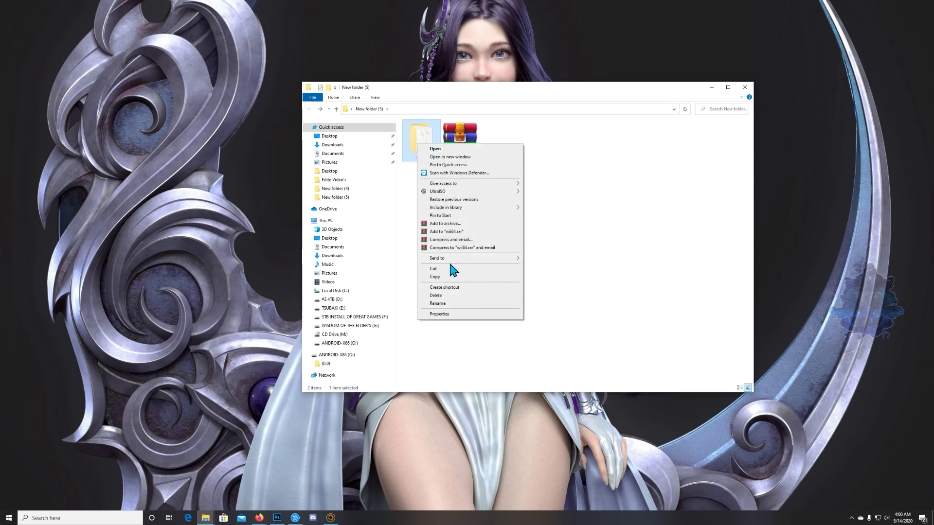
click(446, 279)
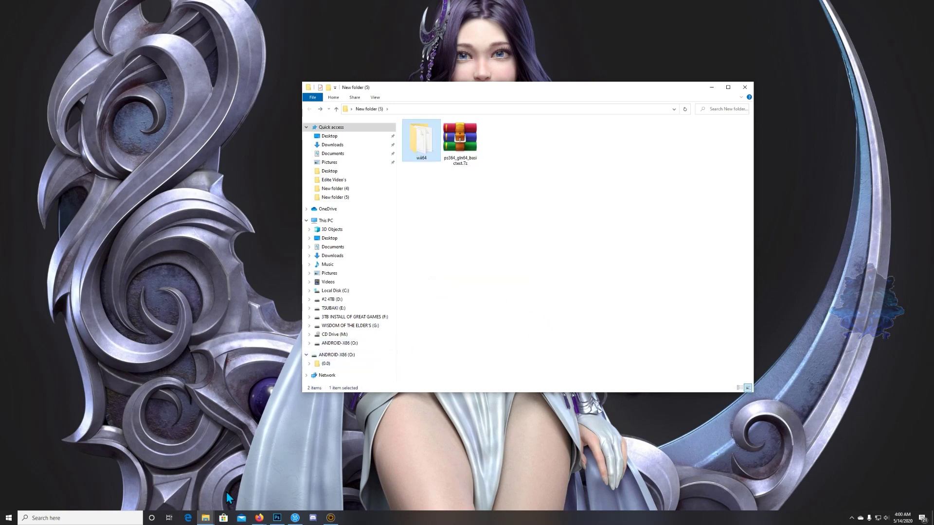
Bring up the ANDROID-X86 (O:) USB drive window and examine the drive's file system in its properties.
click(206, 517)
click(173, 487)
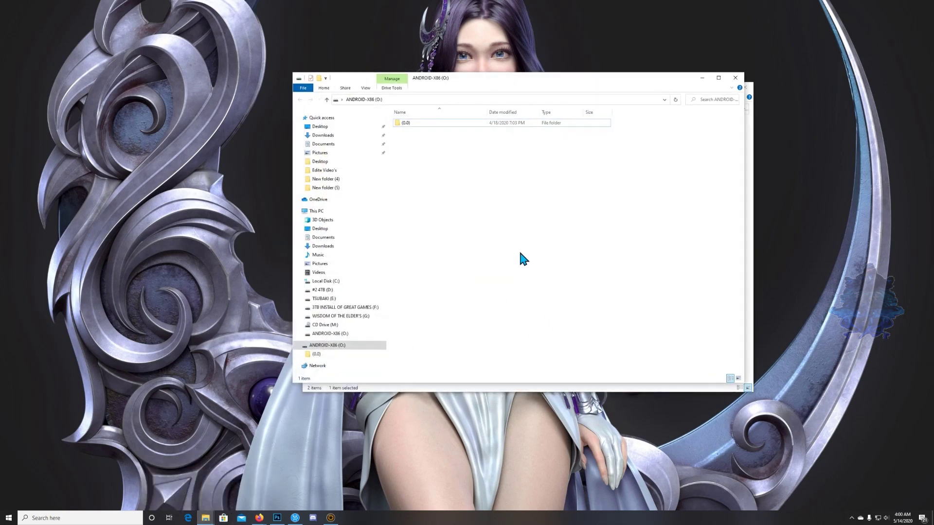
drag(470, 261, 537, 185)
right_click(537, 186)
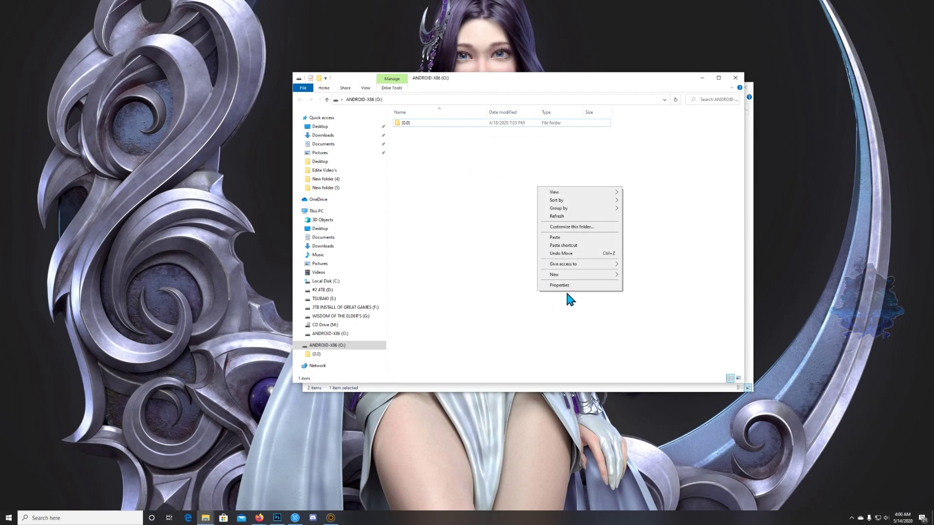
click(564, 286)
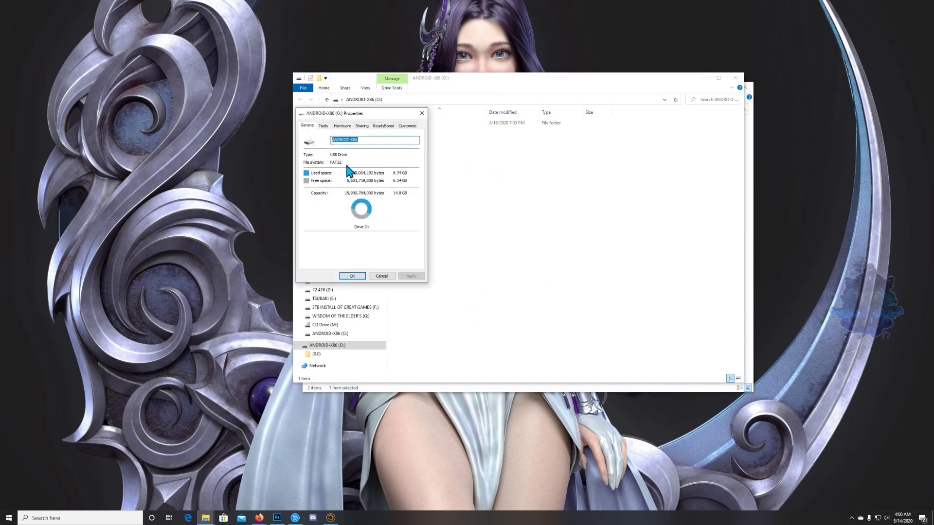
click(422, 113)
Paste the copied wii64 folder into the root of the ANDROID-X86 (O:) USB drive.
right_click(574, 218)
click(600, 271)
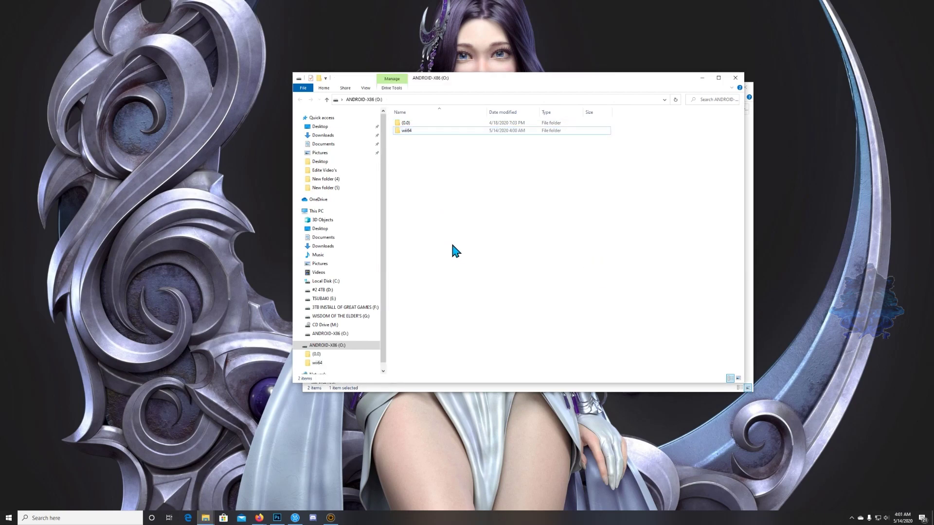
Check the pasted wii64 folder on the ANDROID-X86 (O:) drive and view the drive's properties.
drag(454, 248, 506, 211)
click(408, 131)
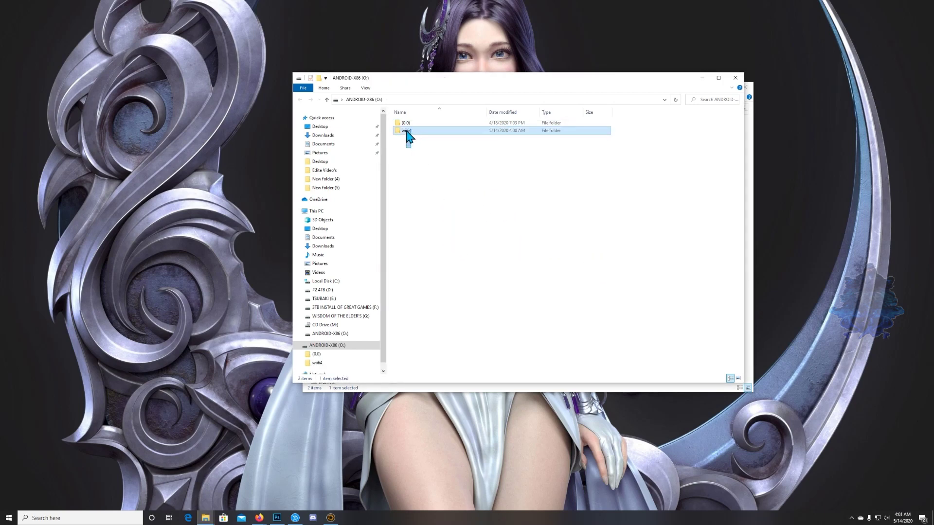
click(470, 180)
right_click(478, 188)
click(495, 287)
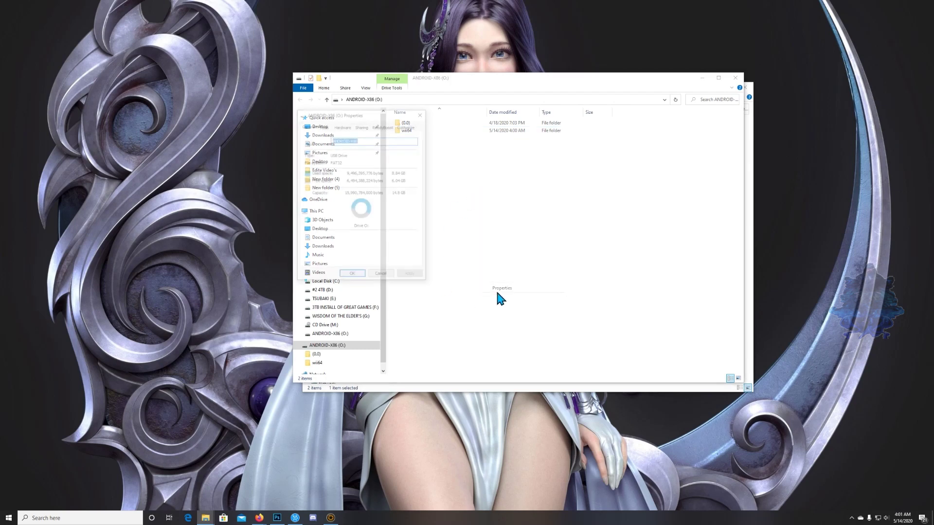
click(422, 113)
drag(536, 229, 661, 260)
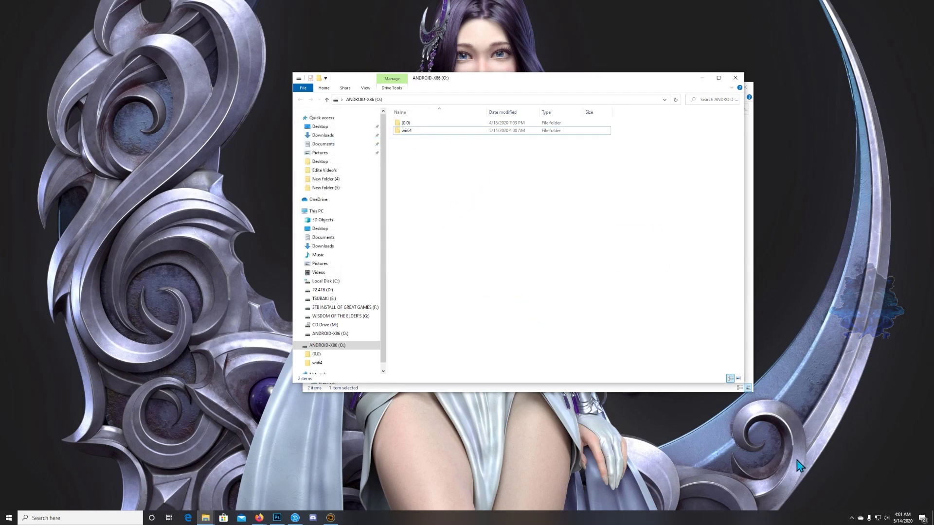
Safely eject the ANDROID-X86 (O:) USB flash drive from the computer.
click(851, 518)
click(837, 489)
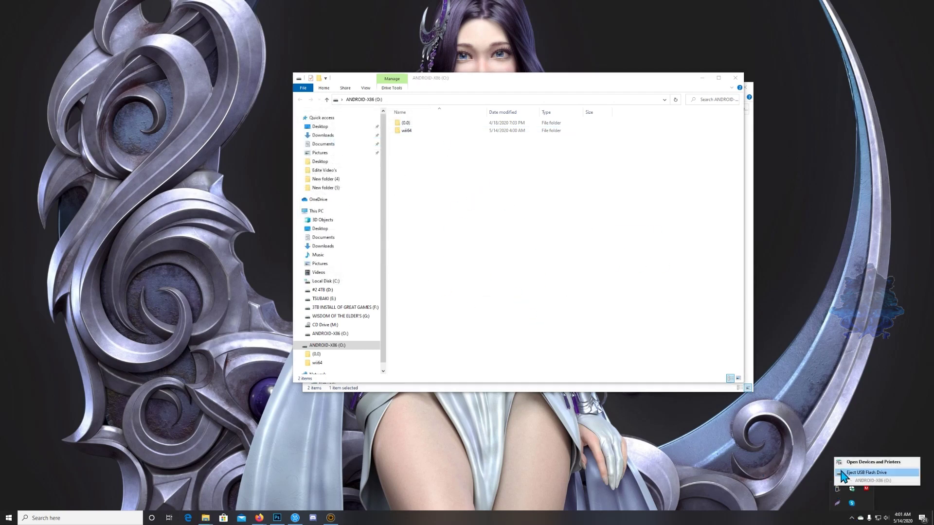
click(846, 471)
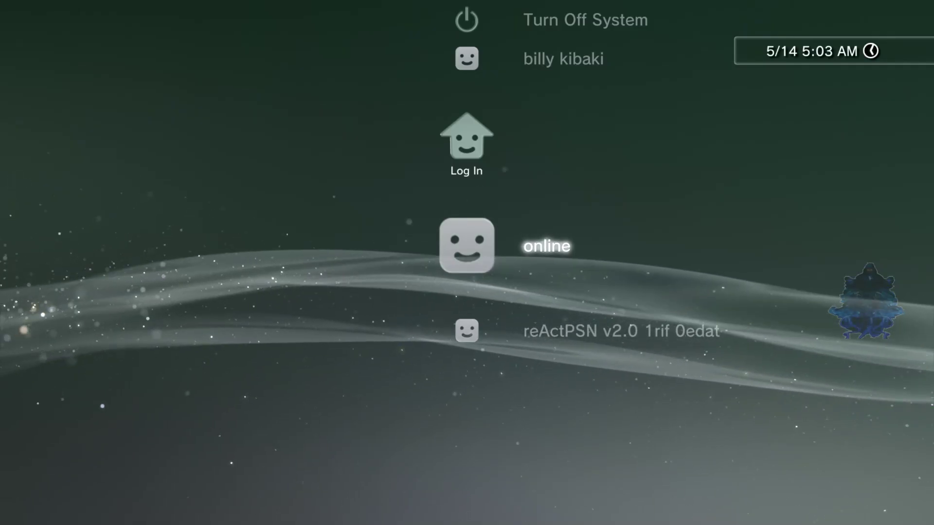
Log in to the PS3 and launch mmCM from the Game category.
key(Down)
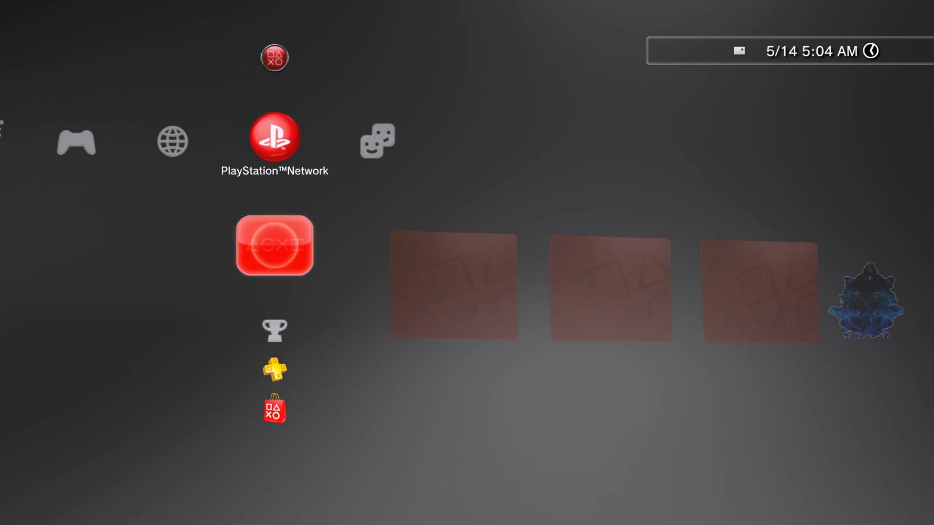
key(Left)
key(Left)
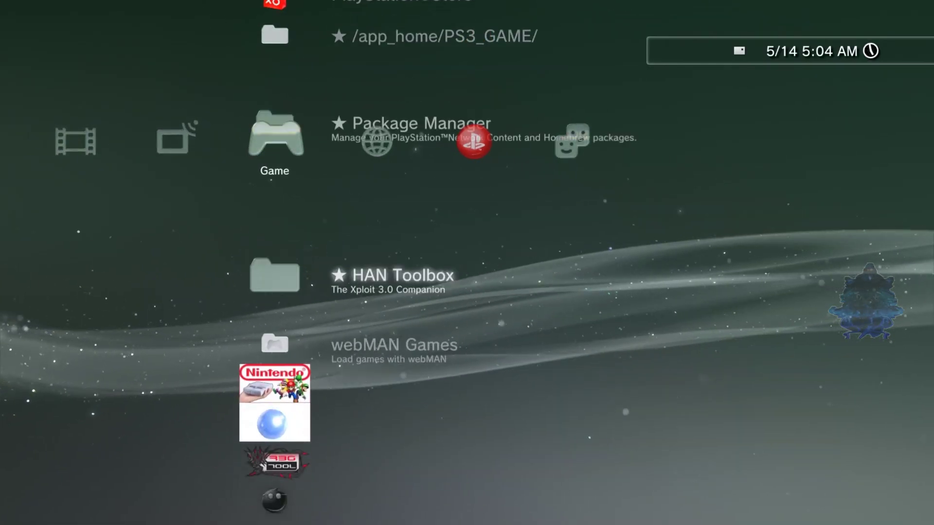
key(Down)
key(Down)
key(Down)
key(Down)
key(Down)
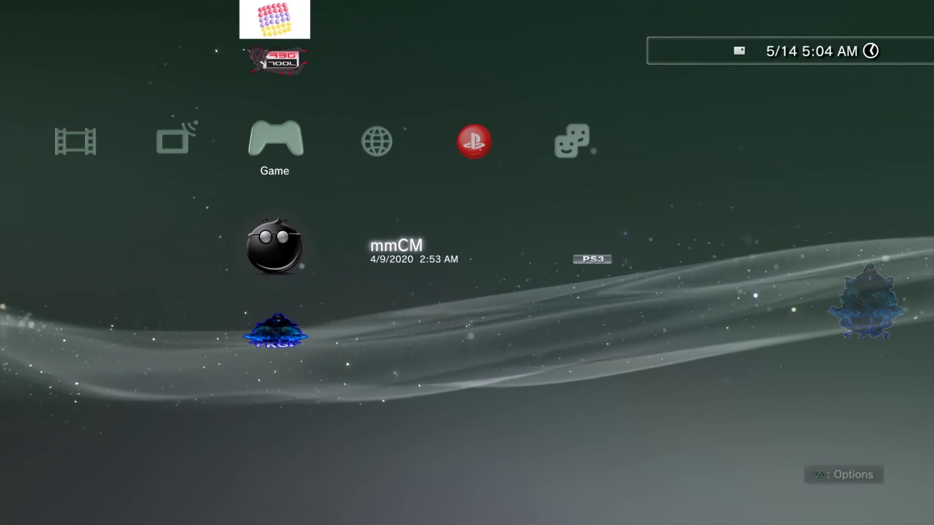
key(Return)
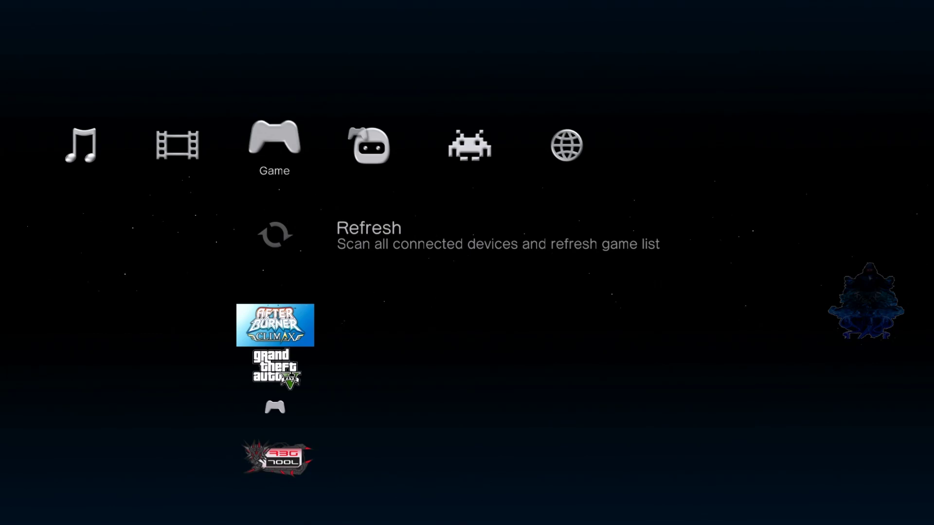
key(v)
key(Up)
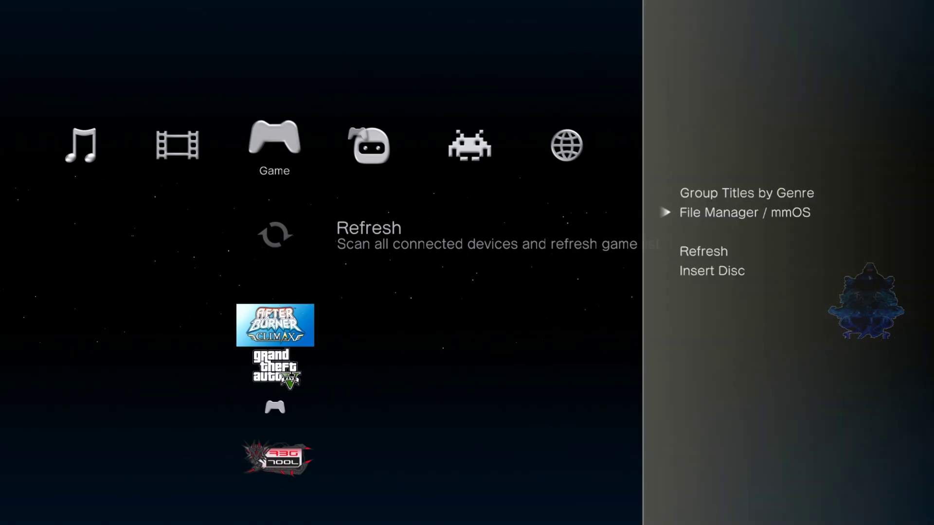
key(Escape)
Go past the Settings category in mmCM to open the mmOS file manager desktop.
key(Left)
key(Left)
key(Left)
key(Left)
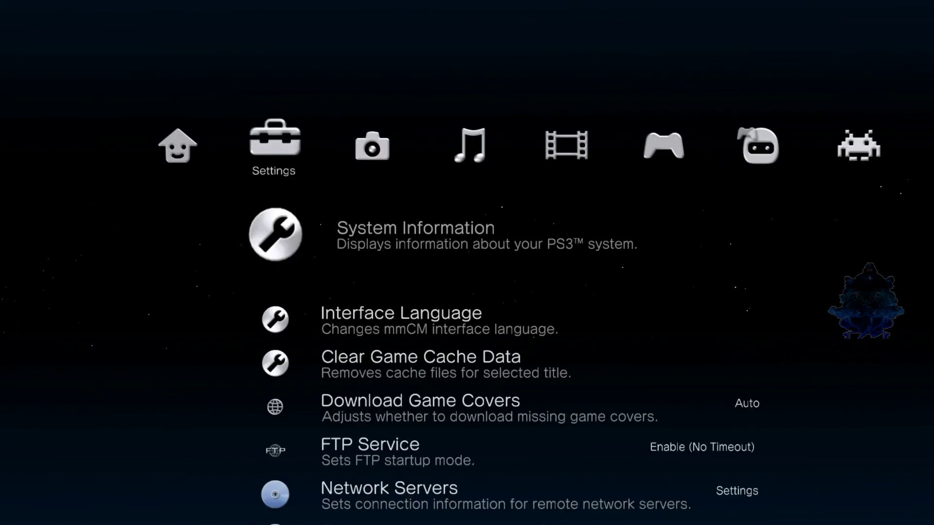
key(Left)
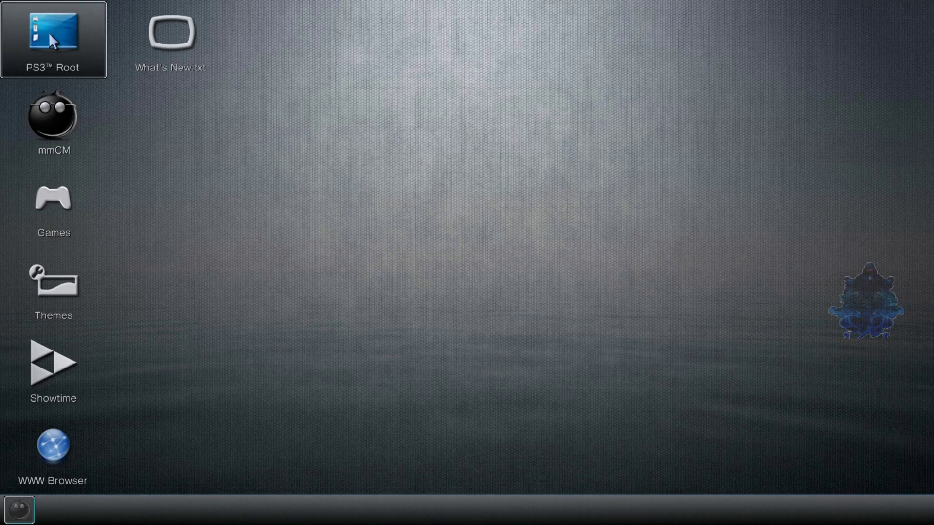
Browse from PS3 Root to /dev_usb001/wii64 and run ps364_glN64.self.
double_click(52, 44)
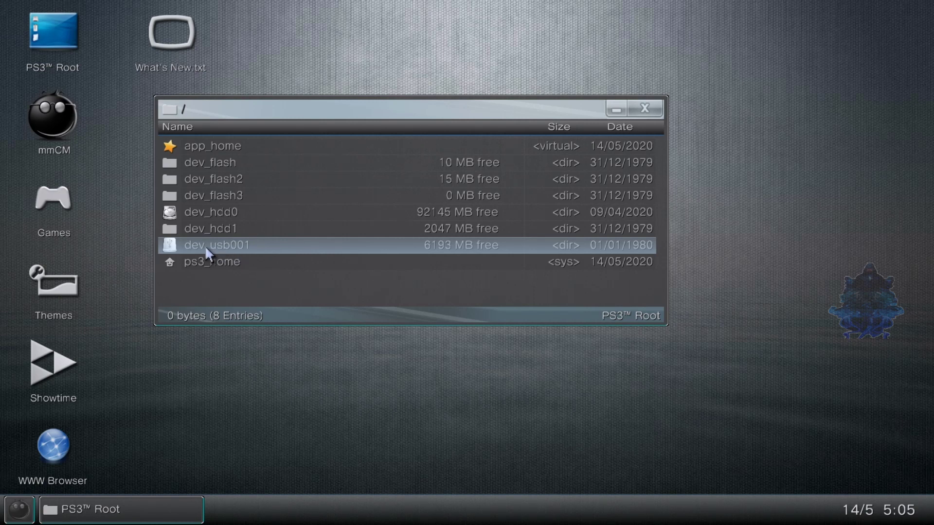
double_click(233, 246)
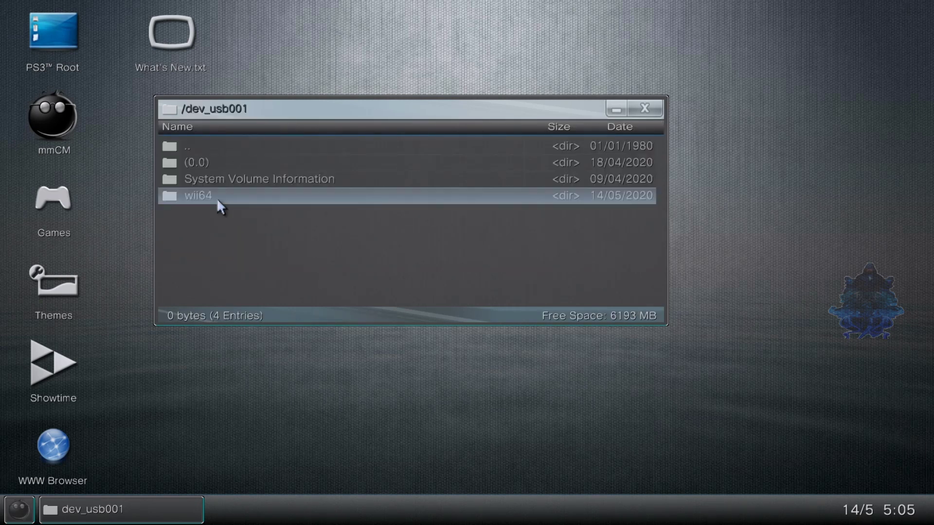
double_click(202, 199)
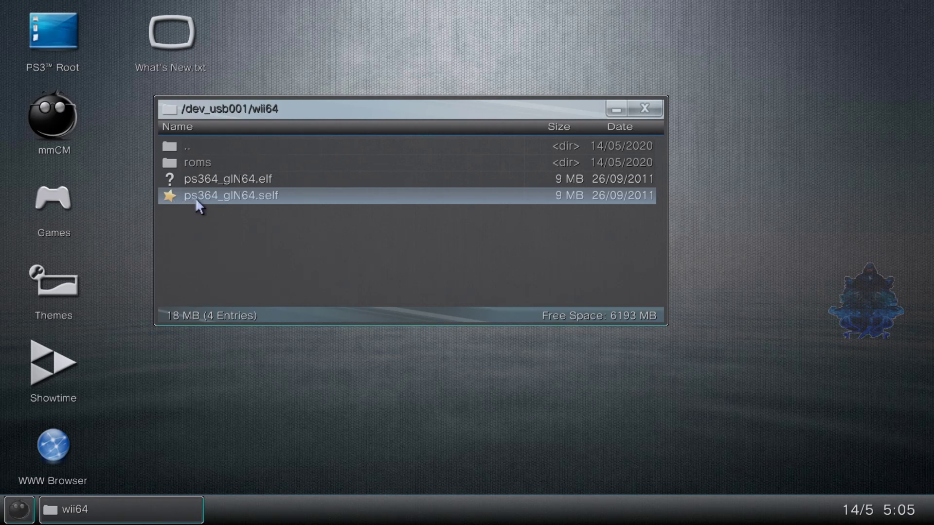
double_click(241, 197)
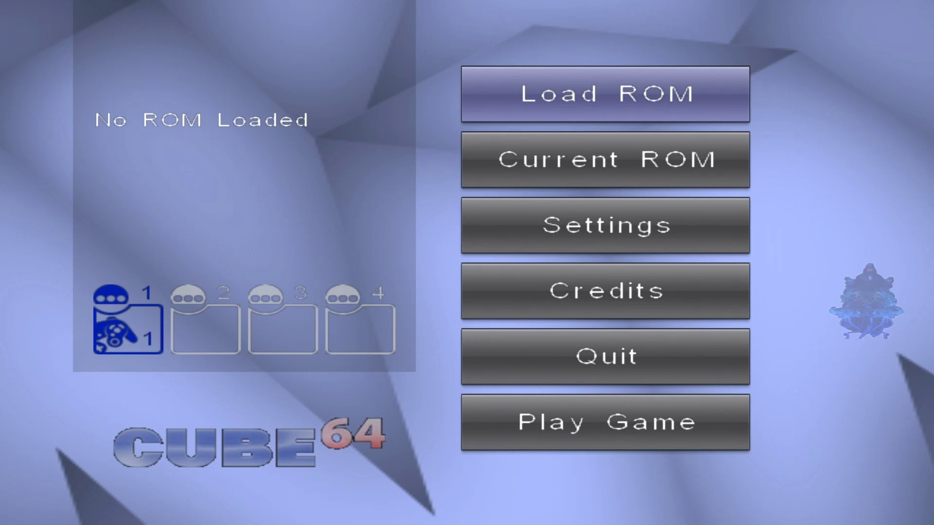
Set the emulator's CPU core to Pure Interp in the general settings and return to the main menu.
key(Down)
key(Down)
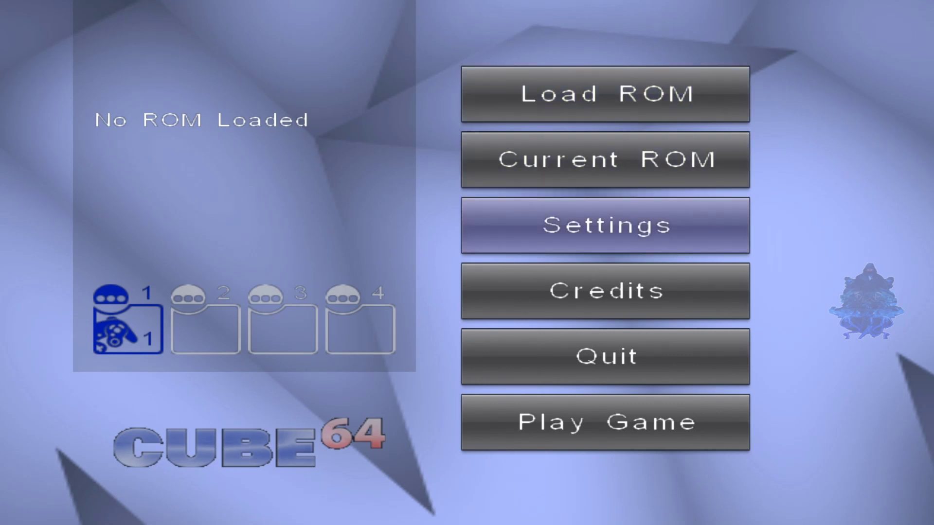
key(Return)
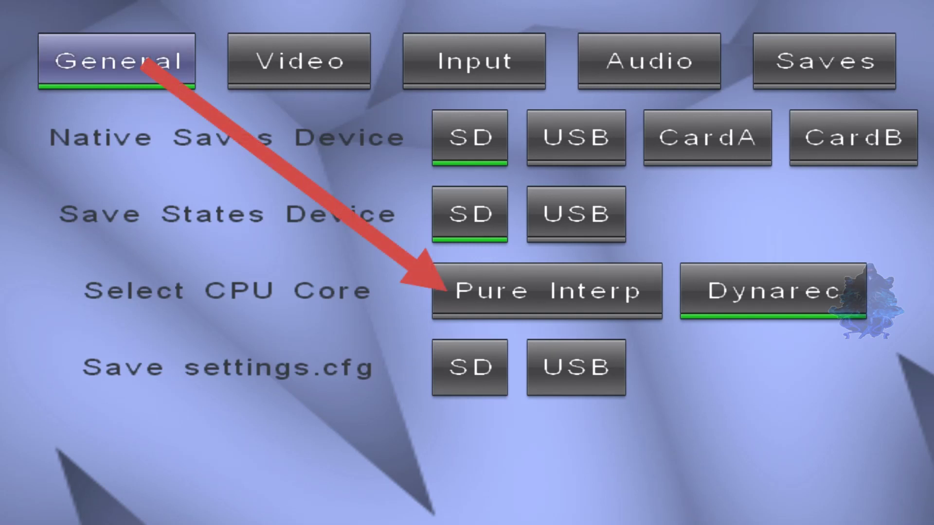
key(Down)
key(Down)
key(Down)
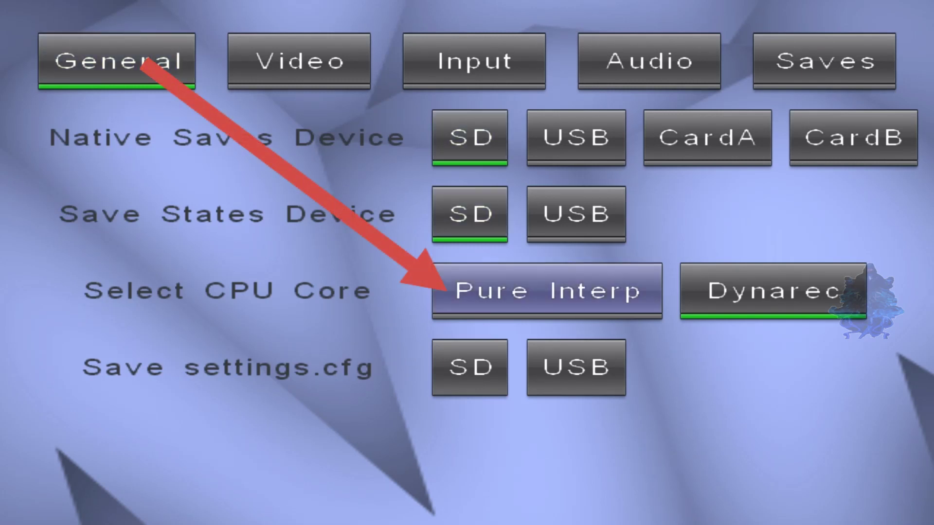
key(Return)
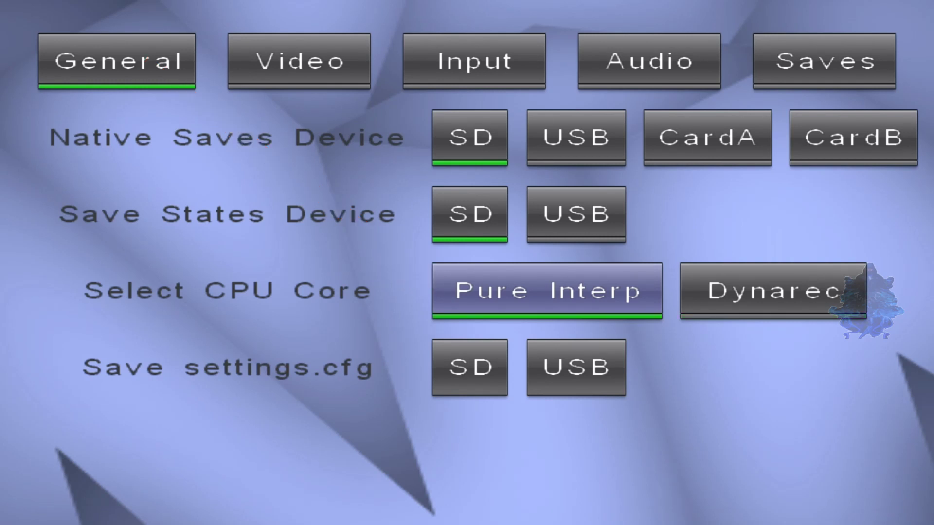
key(Escape)
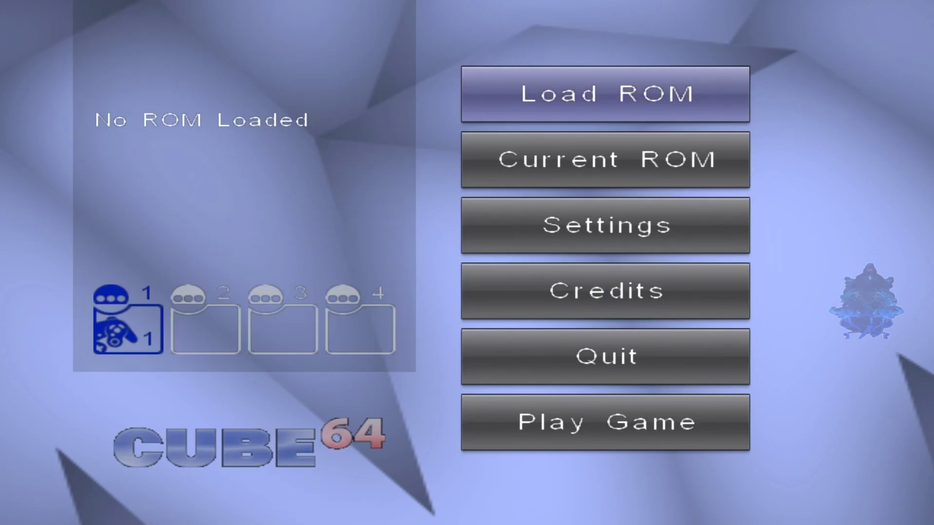
Open the emulator's ROM list and look through the N64 games on the USB drive.
key(Down)
key(Up)
key(Return)
key(Down)
key(Down)
key(Down)
key(Down)
key(Down)
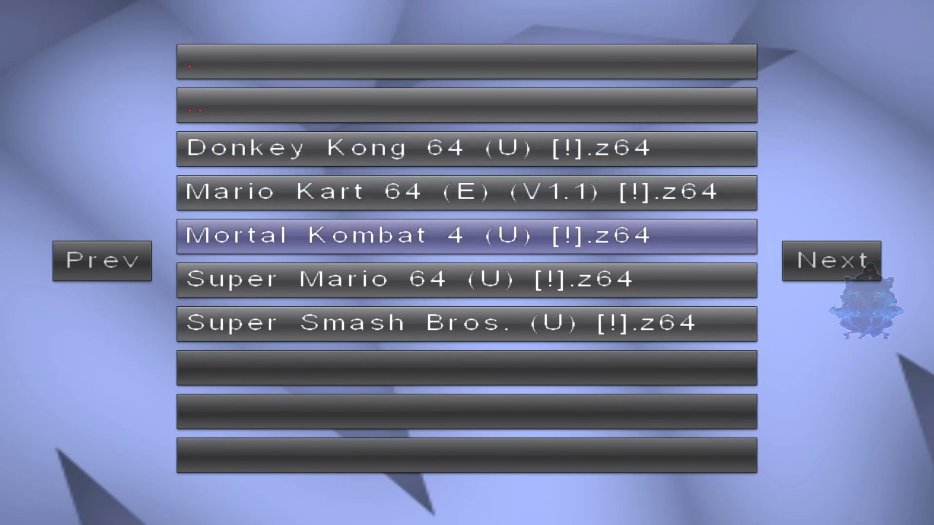
key(Up)
key(Down)
key(Down)
key(Down)
key(Down)
key(Down)
key(Down)
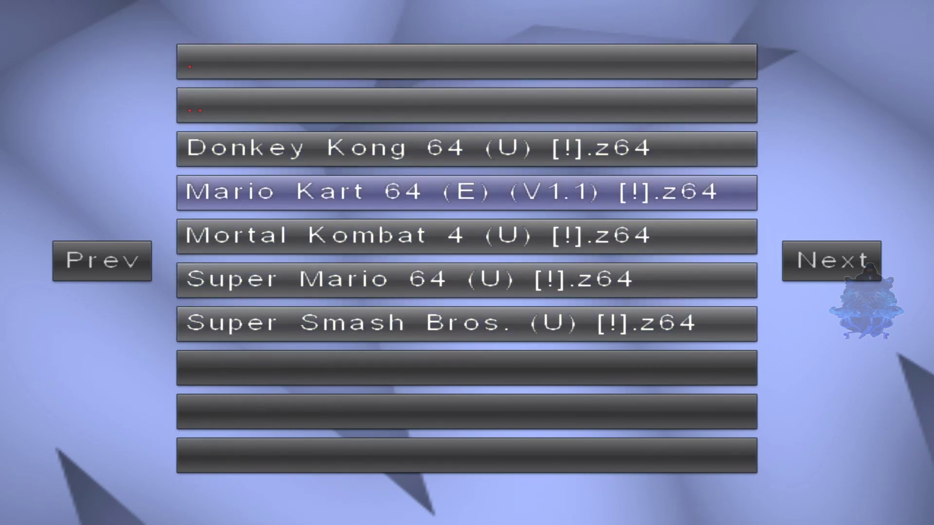
Load the ROM Donkey Kong 64 (U) [!].z64 and return to the main menu.
key(Up)
key(Up)
key(Up)
key(Up)
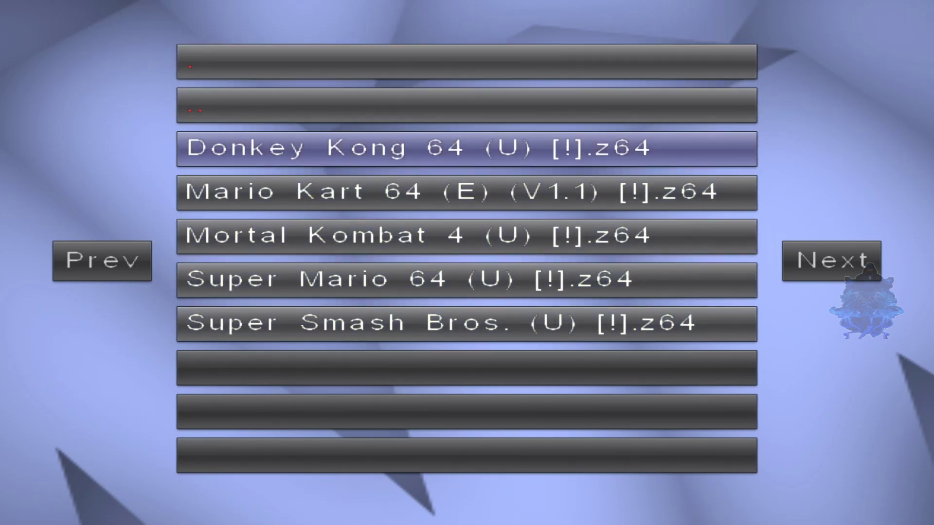
key(Down)
key(Up)
key(Return)
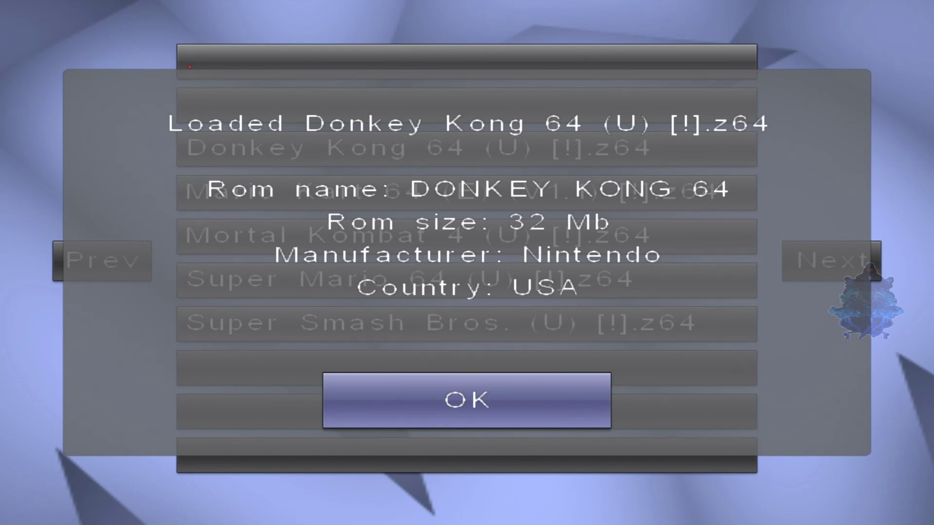
key(Return)
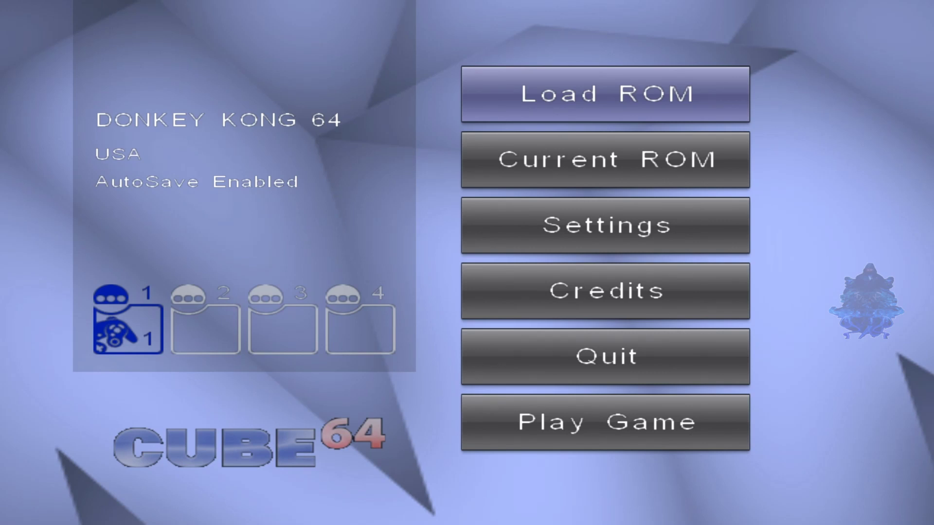
key(Down)
key(Down)
key(Down)
key(Down)
key(Down)
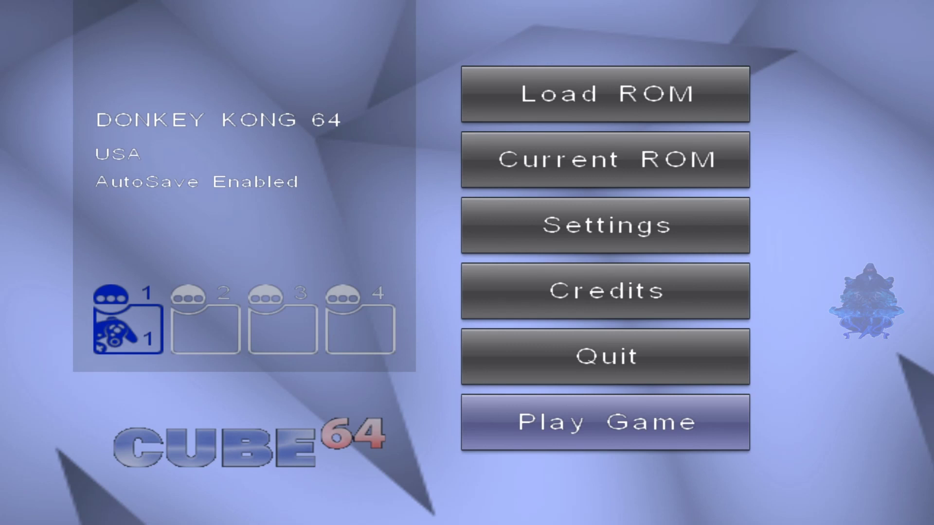
Review the PS3 controller button mapping for N64 Pad 1 in the input settings, and return to the main menu.
key(Up)
key(Up)
key(Up)
key(Return)
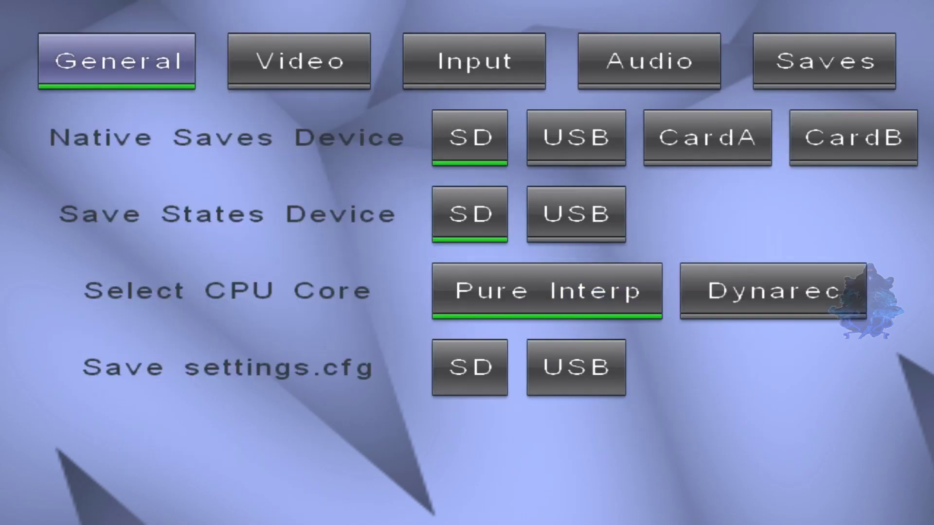
key(Right)
key(Right)
key(Right)
key(Left)
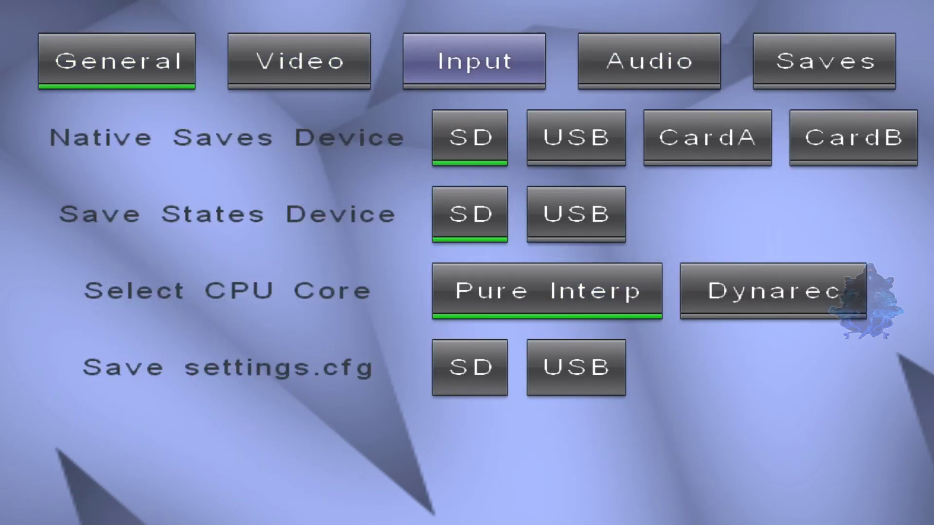
key(Return)
key(Down)
key(Down)
key(Down)
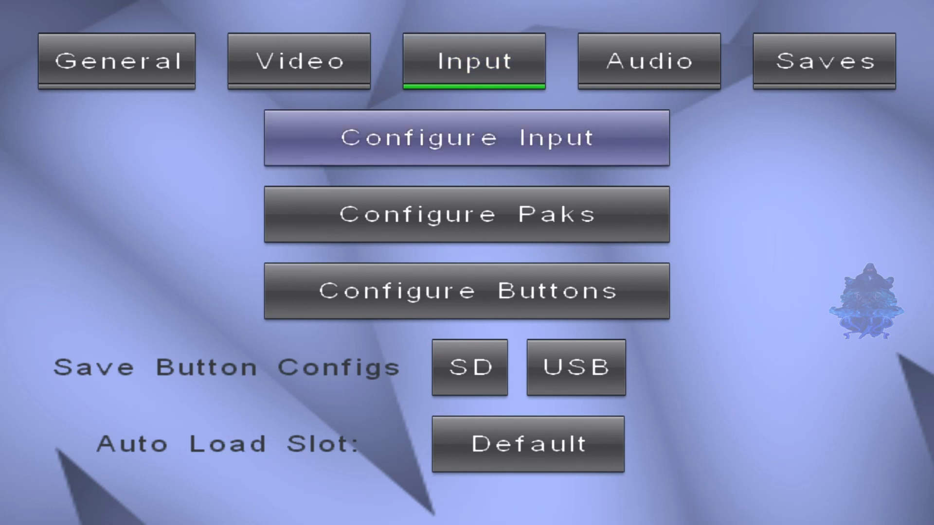
key(Return)
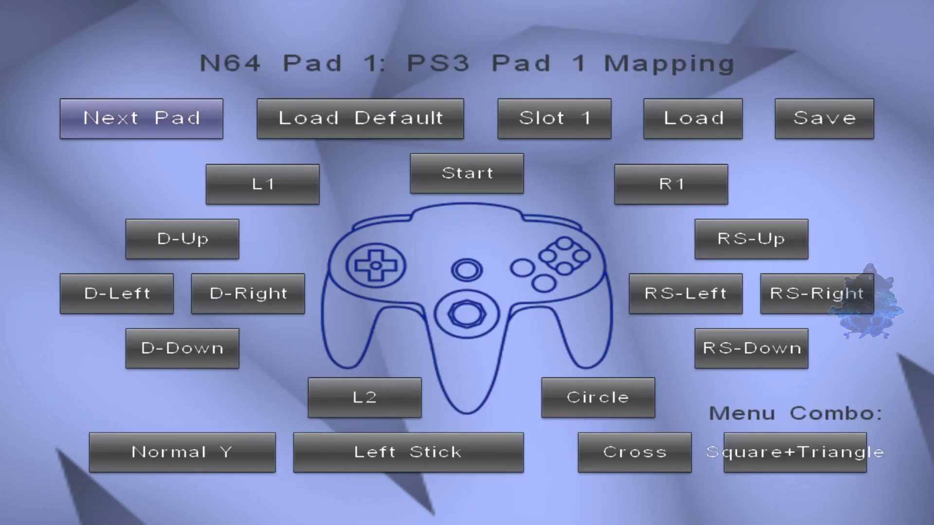
key(Right)
key(Escape)
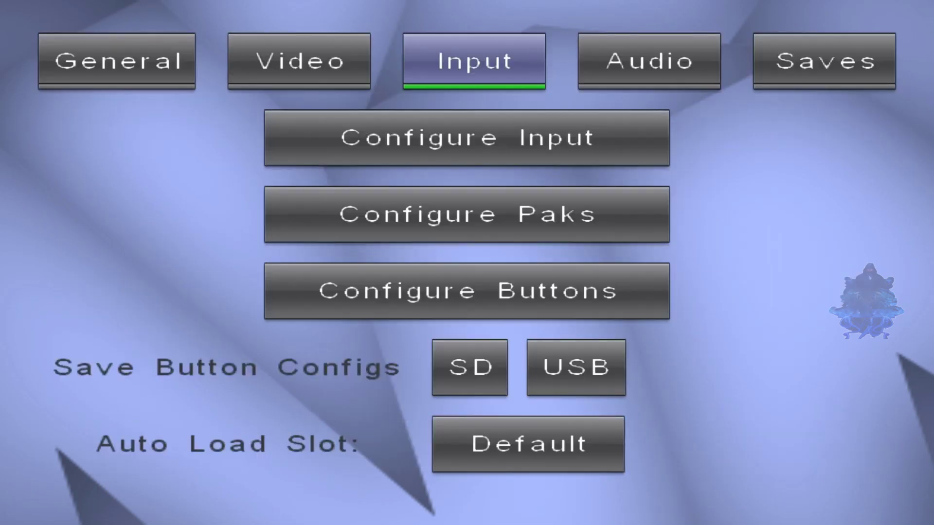
key(Escape)
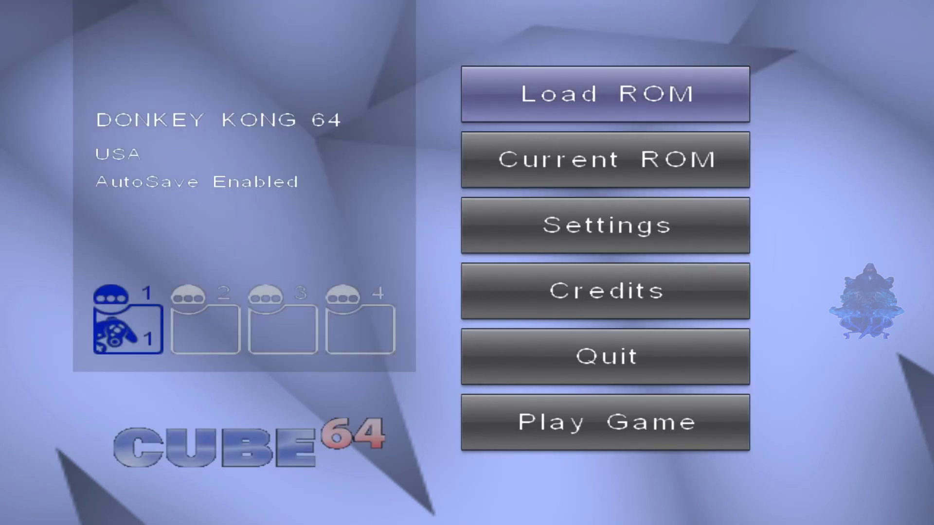
Start playing the loaded Donkey Kong 64 game.
key(Down)
key(Down)
key(Down)
key(Down)
key(Down)
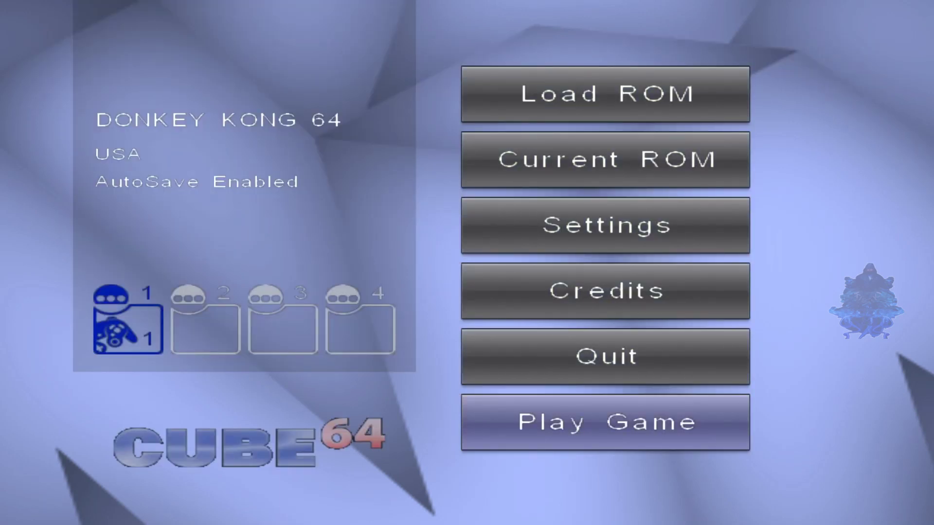